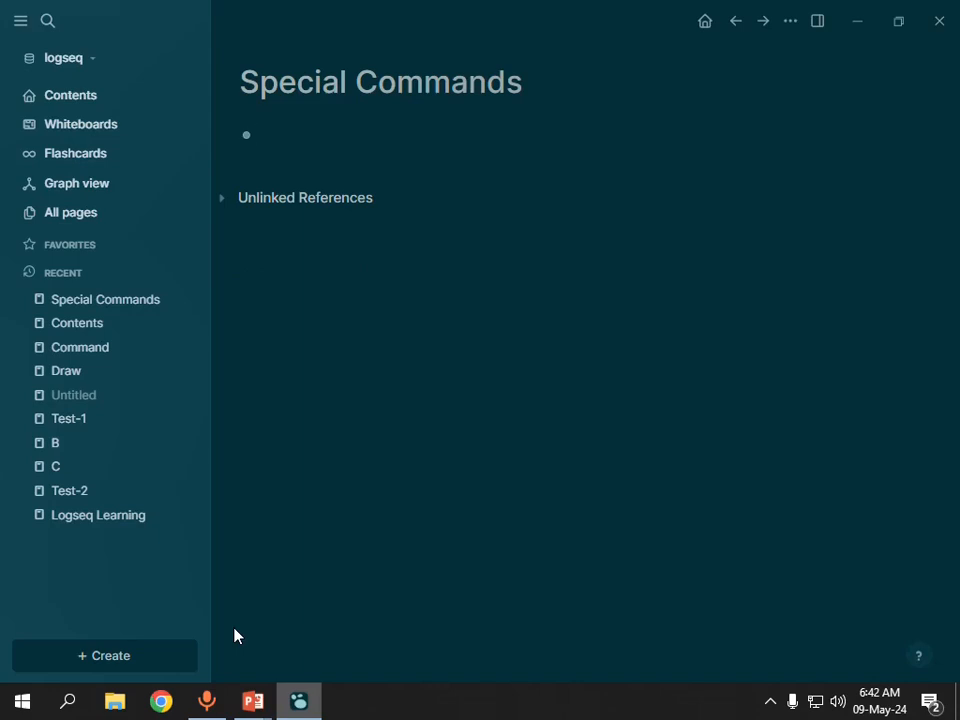
Examine the special commands that the < sign offers in the empty block of the Special Commands page, and clear the block.
{"action": "type", "text": "<"}
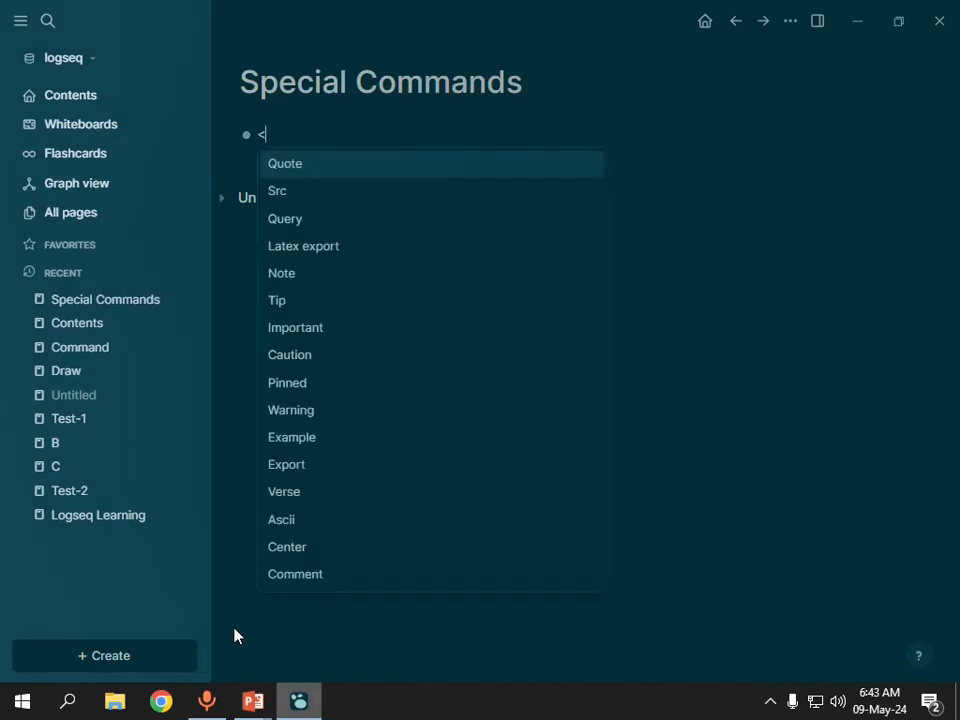
{"action": "key", "text": "Down"}
{"action": "key", "text": "Down"}
{"action": "key", "text": "Down"}
{"action": "key", "text": "Down"}
{"action": "key", "text": "Down"}
{"action": "key", "text": "Up"}
{"action": "key", "text": "Up"}
{"action": "key", "text": "Up"}
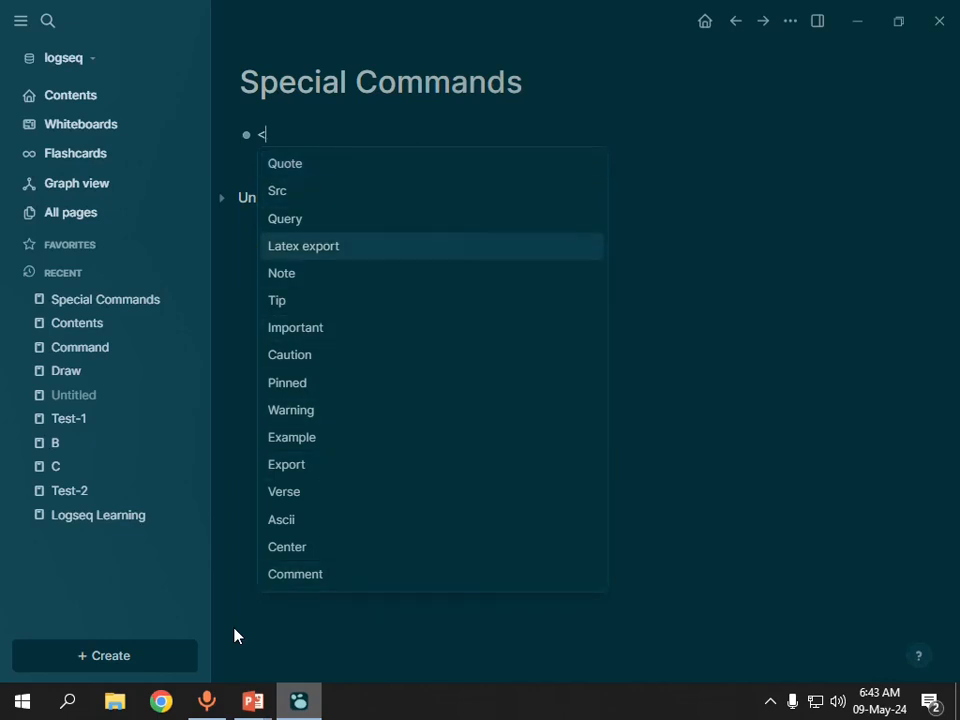
{"action": "key", "text": "Down"}
{"action": "key", "text": "Down"}
{"action": "key", "text": "Down"}
{"action": "key", "text": "Down"}
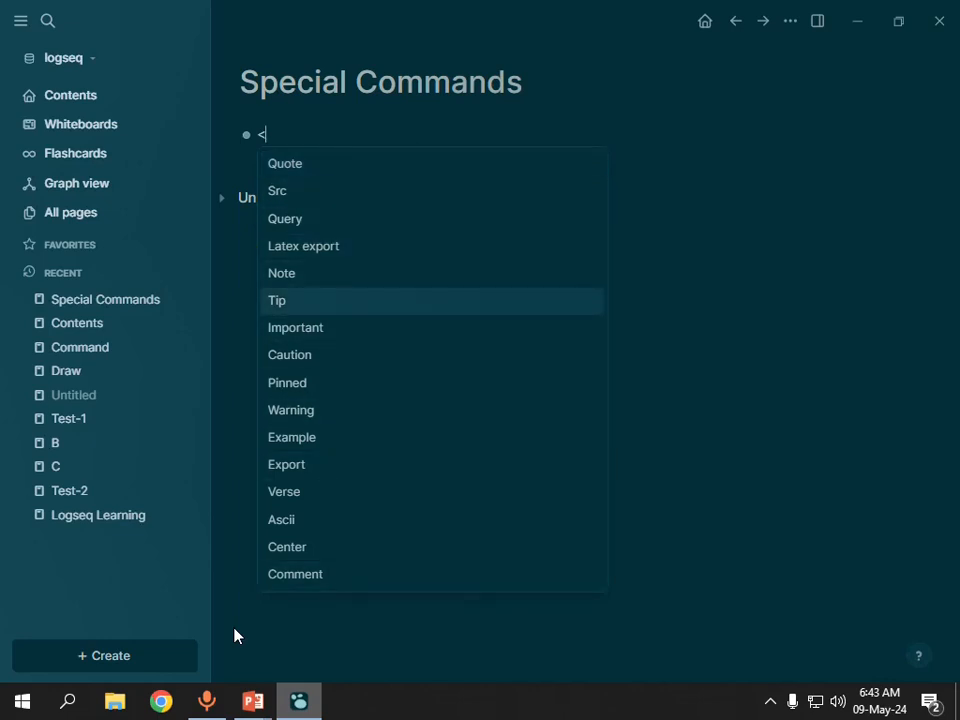
{"action": "key", "text": "Down"}
{"action": "key", "text": "Down"}
{"action": "key", "text": "Down"}
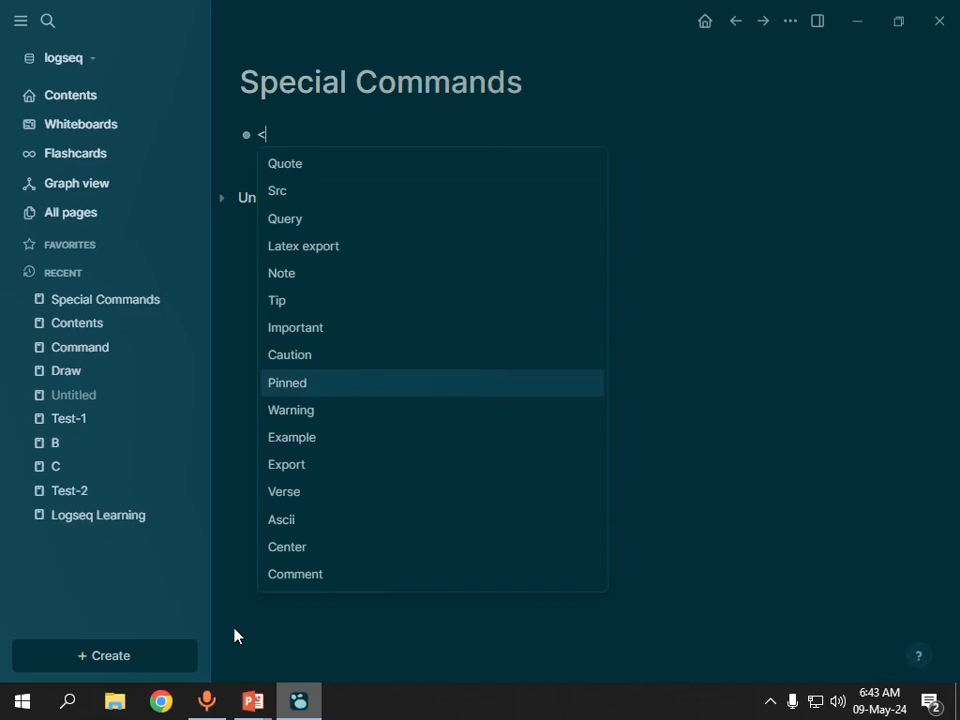
{"action": "key", "text": "Down"}
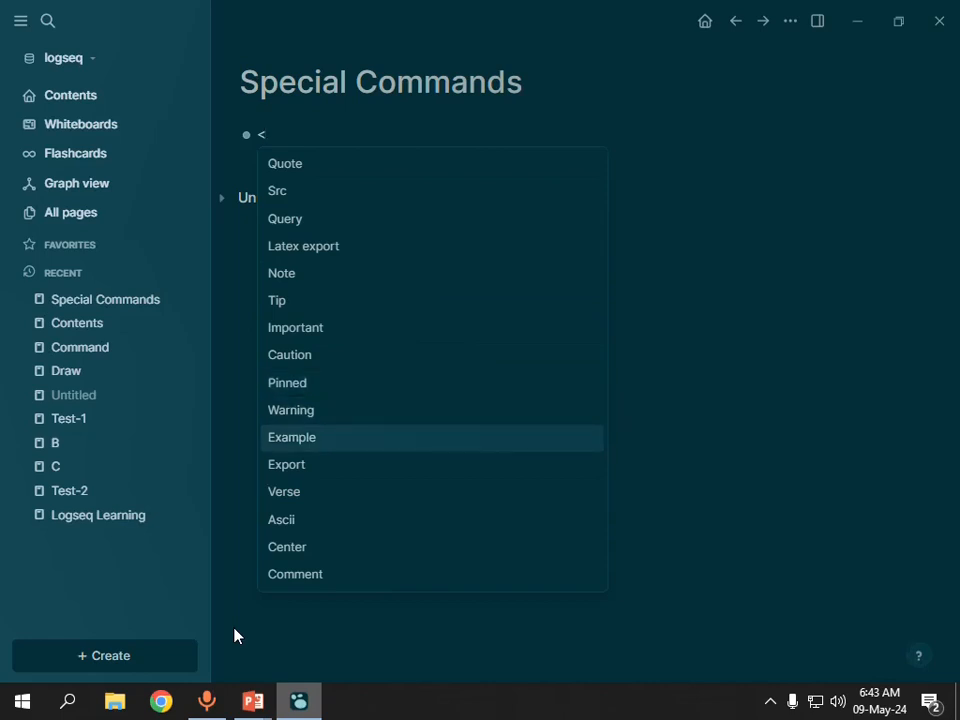
{"action": "key", "text": "Up"}
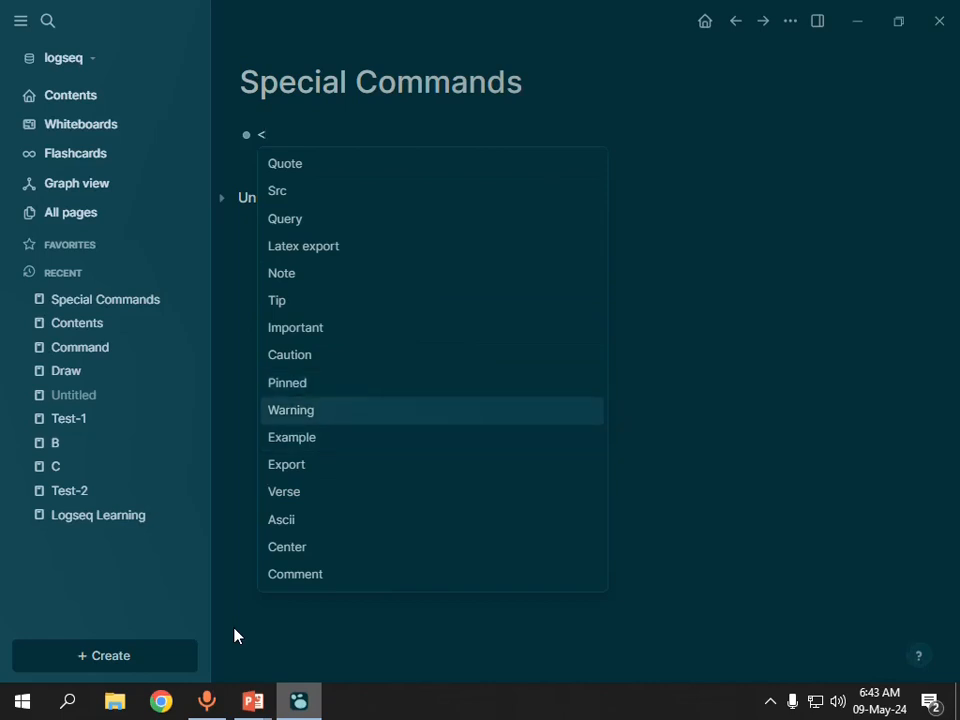
{"action": "key", "text": "BackSpace"}
Look through the full list of commands that the / sign offers in the same block, and clear the block.
{"action": "type", "text": "/"}
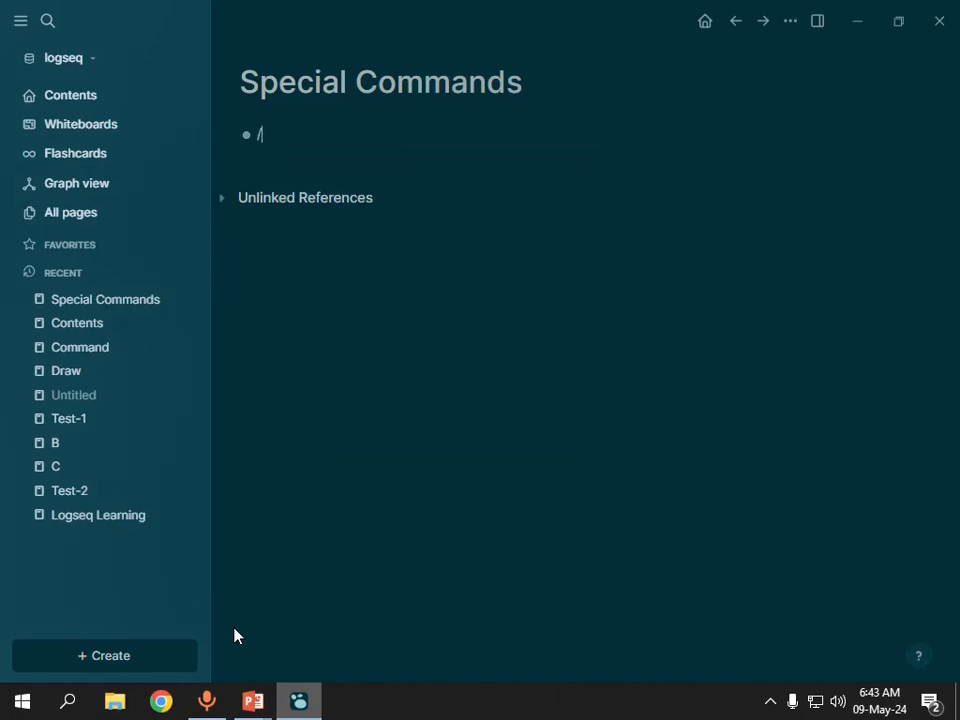
{"action": "key", "text": "Down"}
{"action": "key", "text": "Down"}
{"action": "key", "text": "Down"}
{"action": "key", "text": "Down"}
{"action": "key", "text": "Down"}
{"action": "key", "text": "Down"}
{"action": "key", "text": "Down"}
{"action": "key", "text": "Down"}
{"action": "key", "text": "Down"}
{"action": "key", "text": "Down"}
{"action": "key", "text": "Down"}
{"action": "key", "text": "Down"}
{"action": "key", "text": "Down"}
{"action": "key", "text": "Down"}
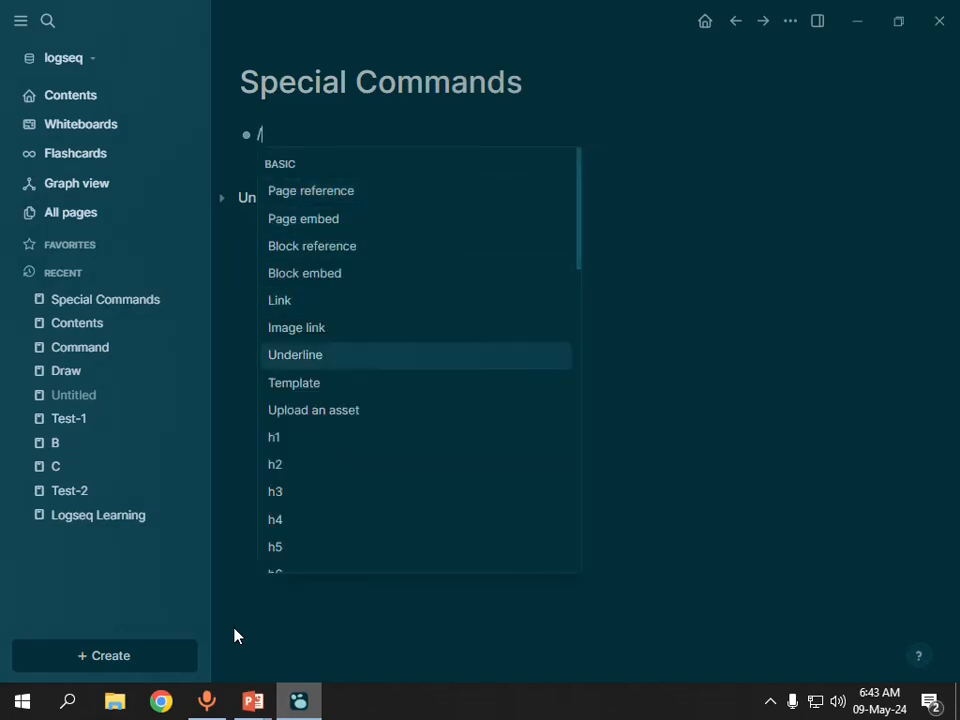
{"action": "key", "text": "Down"}
{"action": "key", "text": "Down"}
{"action": "key", "text": "Down"}
{"action": "key", "text": "Down"}
{"action": "key", "text": "Down"}
{"action": "key", "text": "Down"}
{"action": "key", "text": "Down"}
{"action": "key", "text": "Down"}
{"action": "key", "text": "Down"}
{"action": "key", "text": "Down"}
{"action": "key", "text": "Down"}
{"action": "key", "text": "Down"}
{"action": "key", "text": "Down"}
{"action": "key", "text": "Down"}
{"action": "key", "text": "Down"}
{"action": "key", "text": "Down"}
{"action": "key", "text": "Down"}
{"action": "key", "text": "Down"}
{"action": "key", "text": "Down"}
{"action": "key", "text": "Down"}
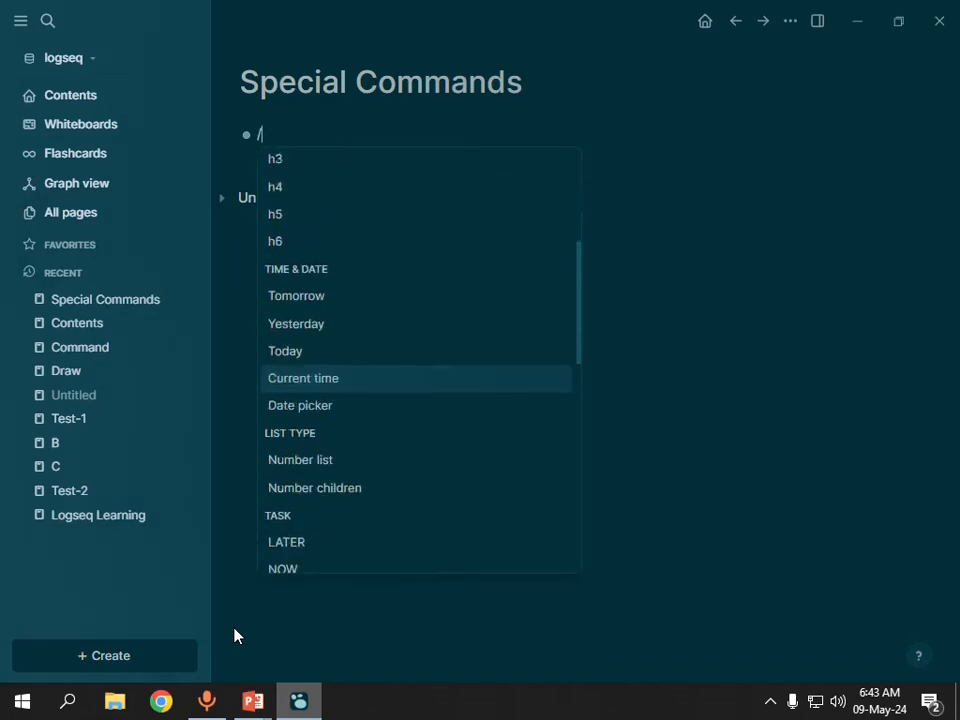
{"action": "key", "text": "Down"}
{"action": "key", "text": "Down"}
{"action": "key", "text": "Down"}
{"action": "key", "text": "Down"}
{"action": "key", "text": "Down"}
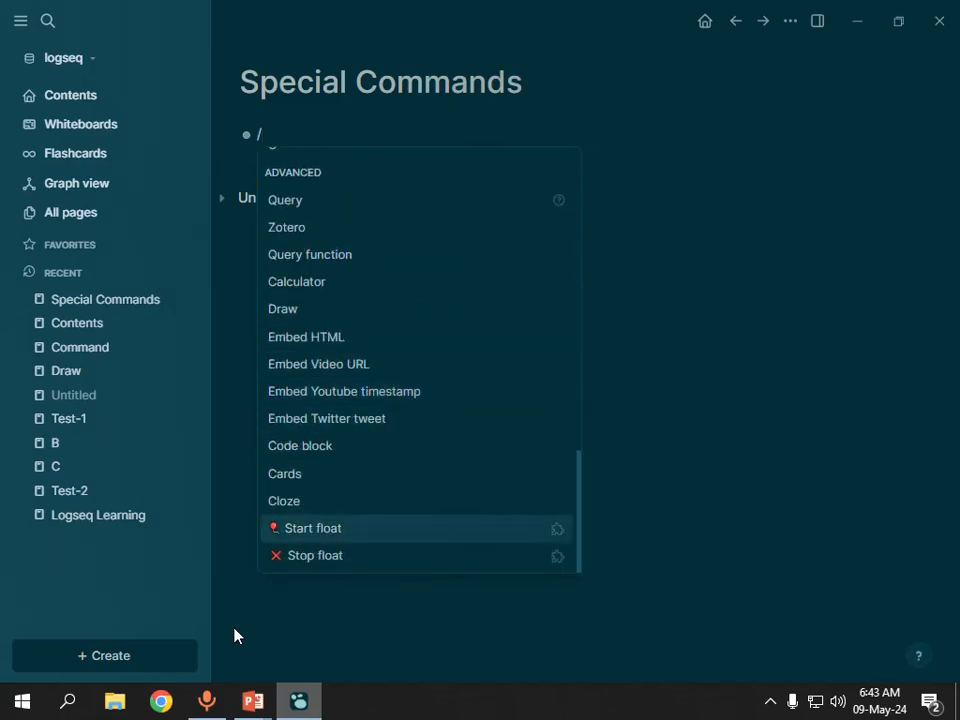
{"action": "key", "text": "Up"}
{"action": "key", "text": "Down"}
{"action": "key", "text": "BackSpace"}
Review the < command list once more, clear the block, and check the Special Commands slide in PowerPoint before returning to Logseq.
{"action": "type", "text": "<"}
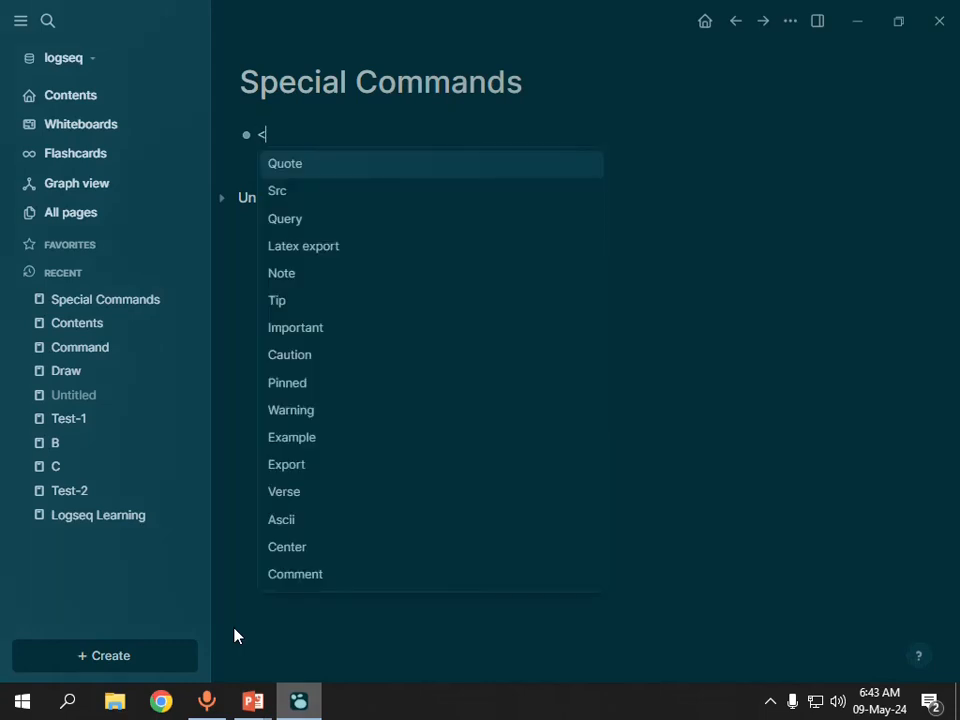
{"action": "key", "text": "Down"}
{"action": "key", "text": "Down"}
{"action": "key", "text": "Down"}
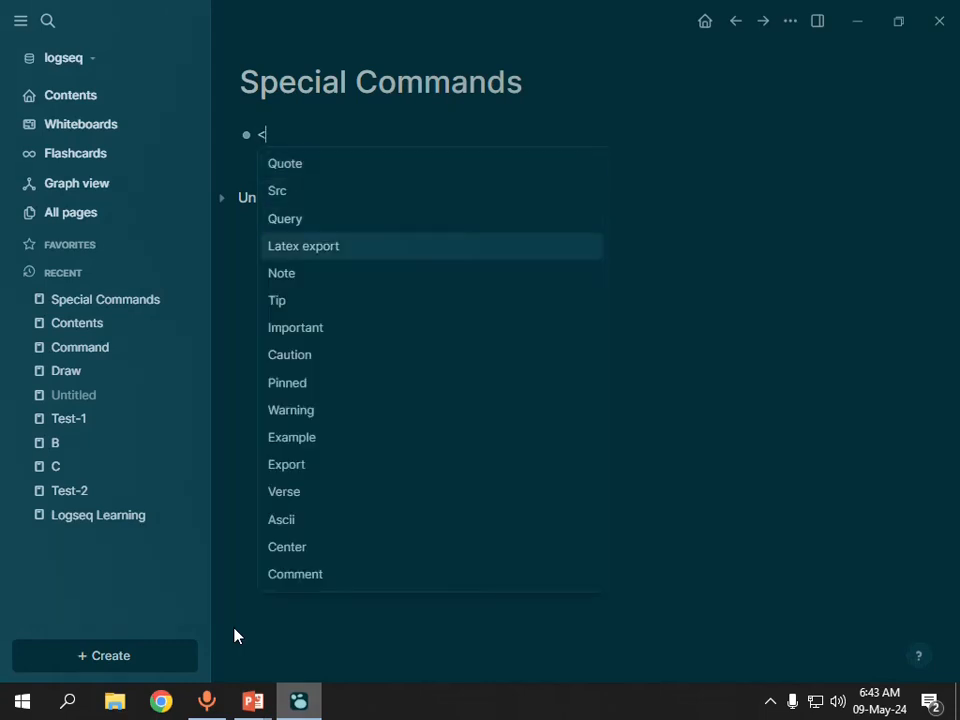
{"action": "key", "text": "BackSpace"}
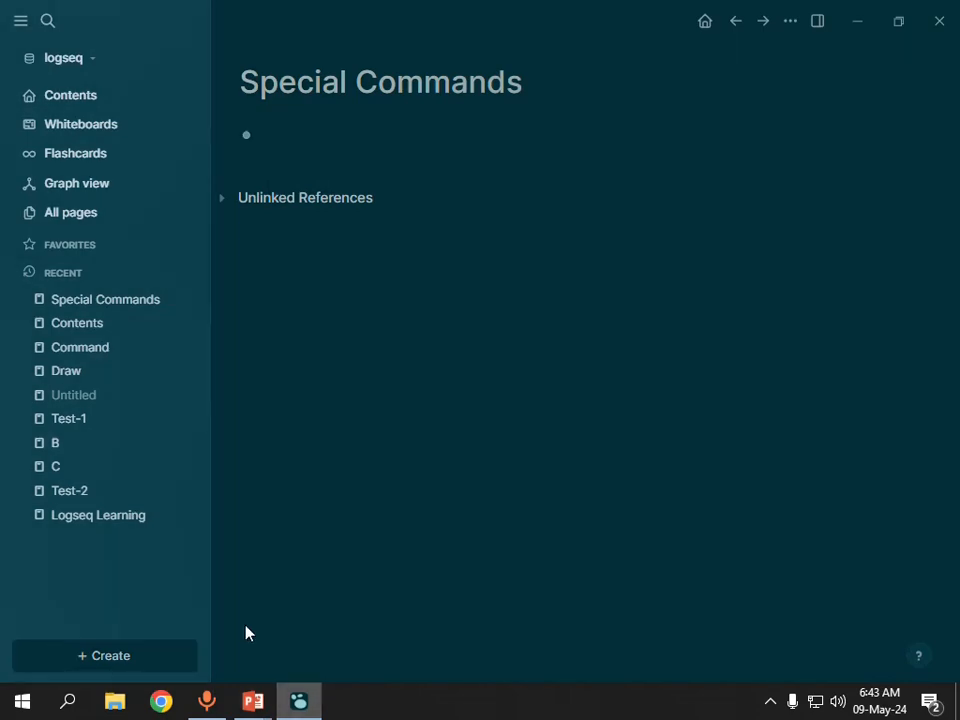
{"action": "key", "text": "alt+Tab"}
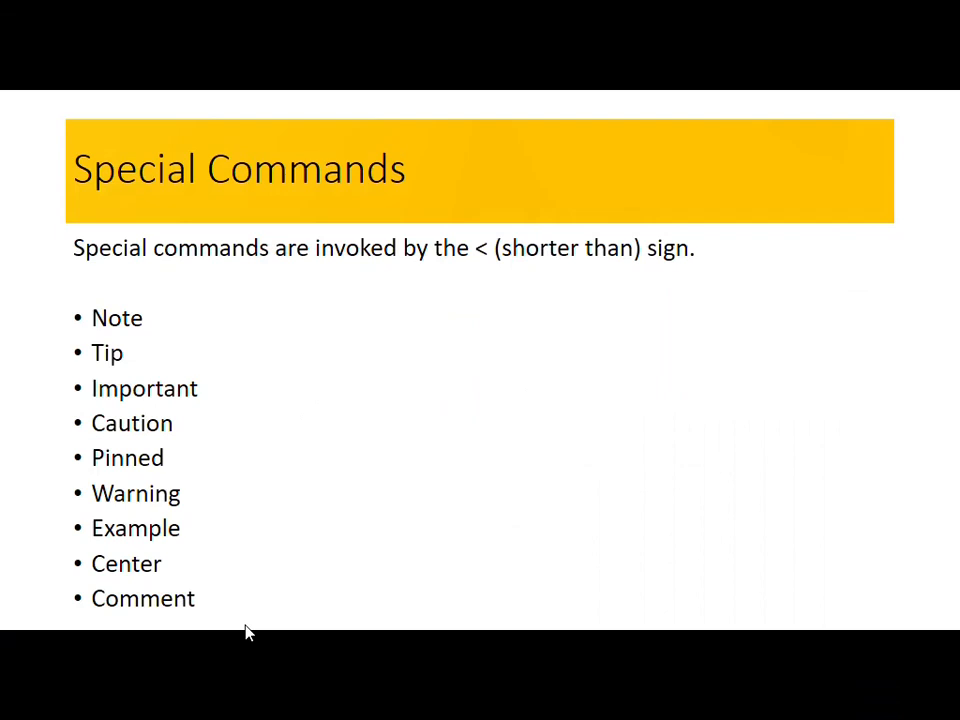
{"action": "key", "text": "alt+Tab"}
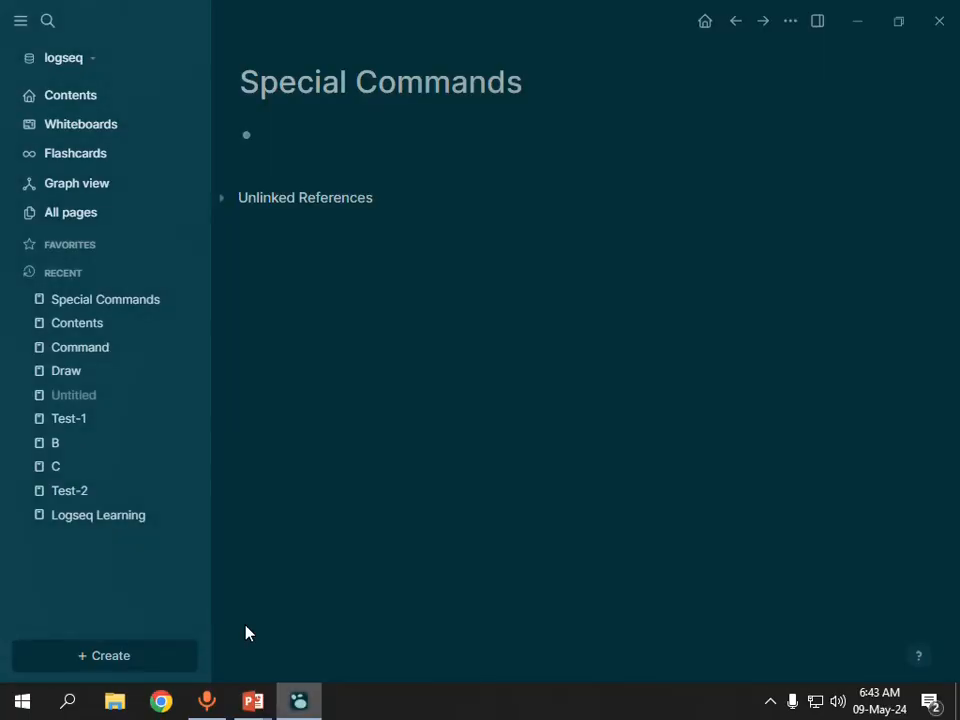
Insert a Note block in the empty block using the < special command.
{"action": "type", "text": "<"}
{"action": "key", "text": "Down"}
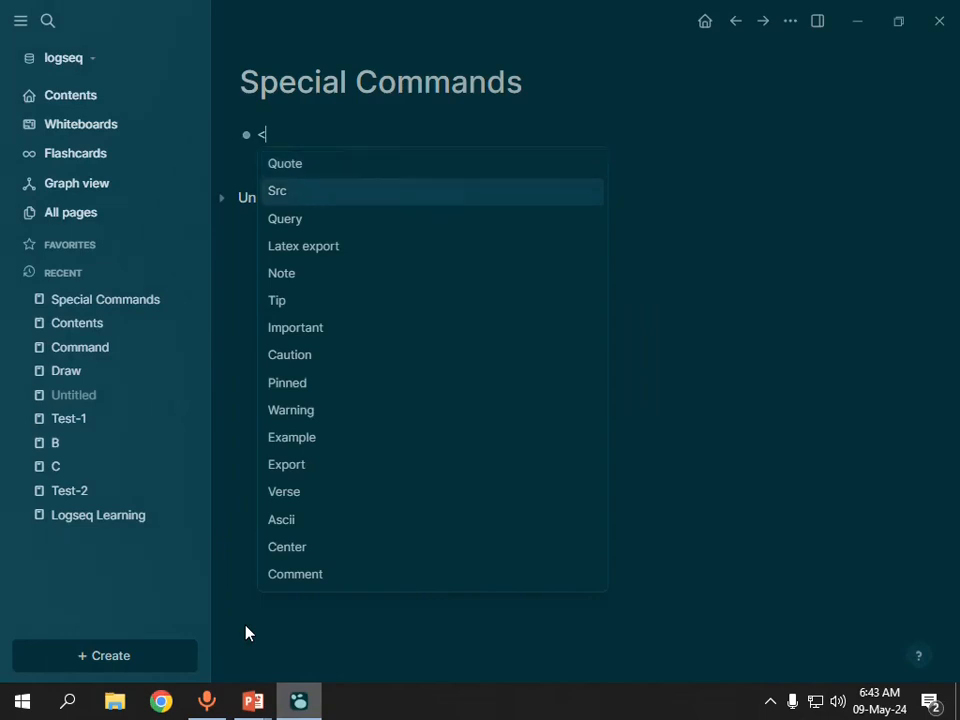
{"action": "key", "text": "Down"}
{"action": "key", "text": "Down"}
{"action": "key", "text": "Down"}
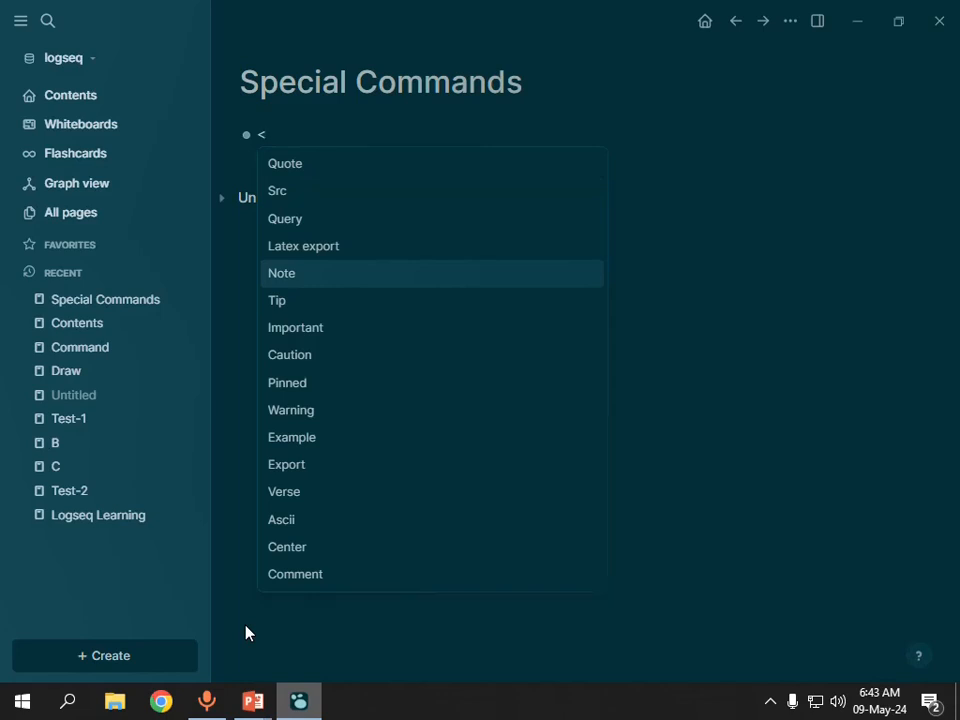
{"action": "key", "text": "Return"}
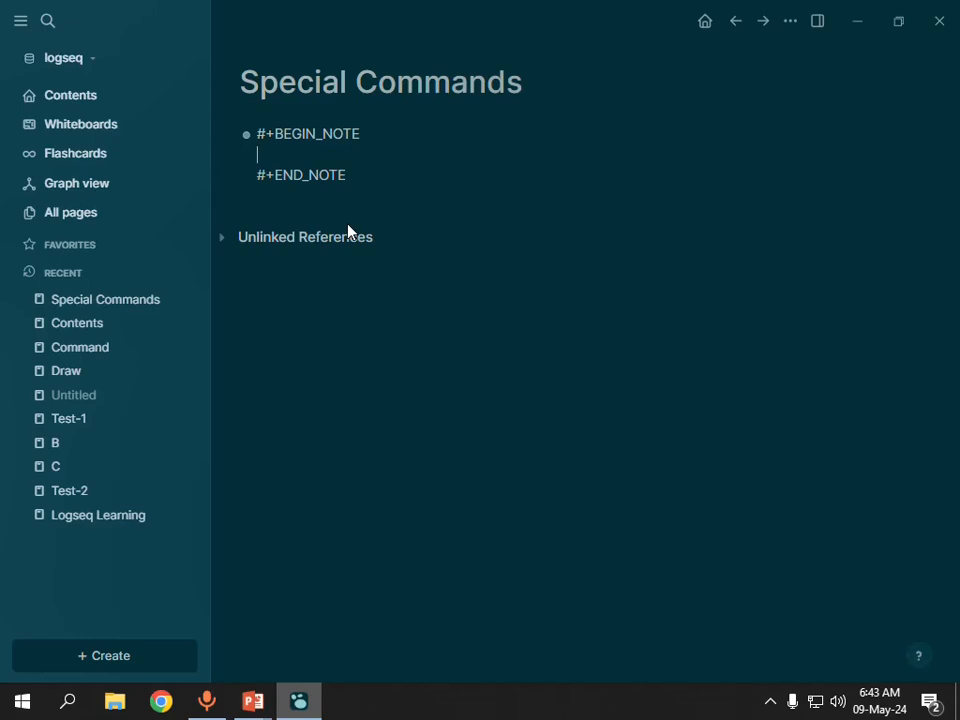
Write "This is just a note." inside the Note block and start a new block below it.
{"action": "type", "text": "This is just a note."}
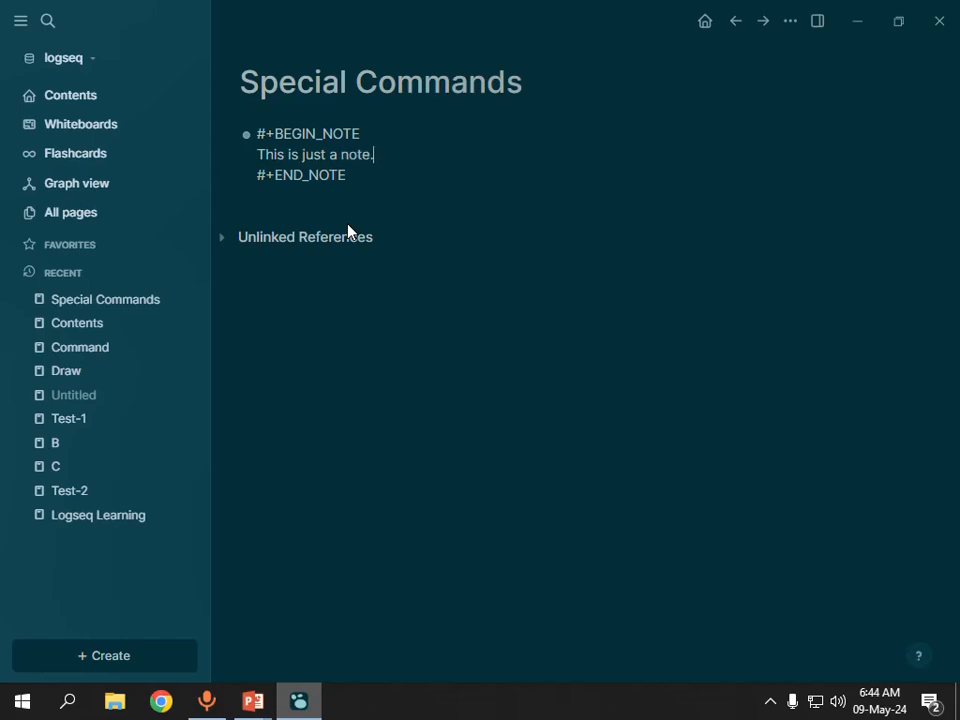
{"action": "key", "text": "Down"}
{"action": "key", "text": "Return"}
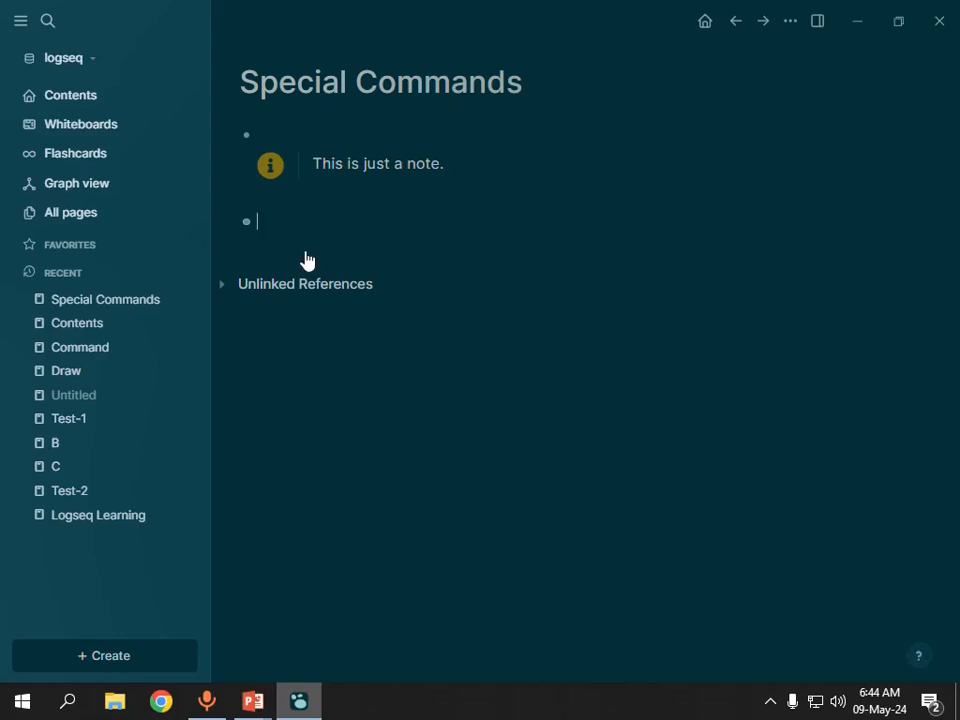
Switch to PowerPoint to check the Special Commands slide, minimize the editing window and end the slide show.
{"action": "key", "text": "alt+Tab"}
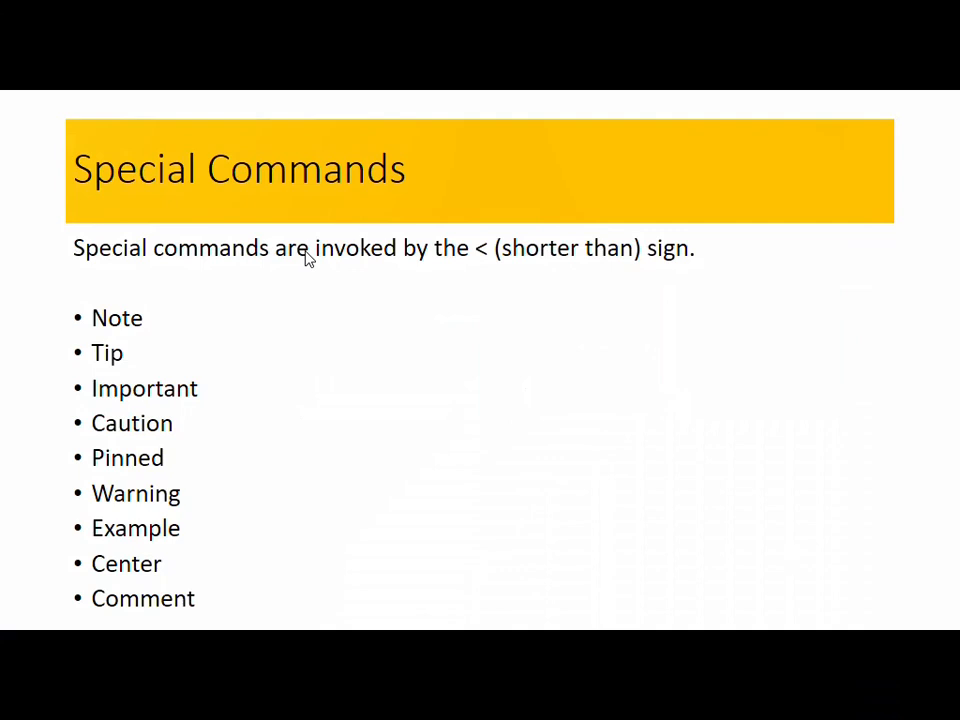
{"action": "key", "text": "alt+Tab"}
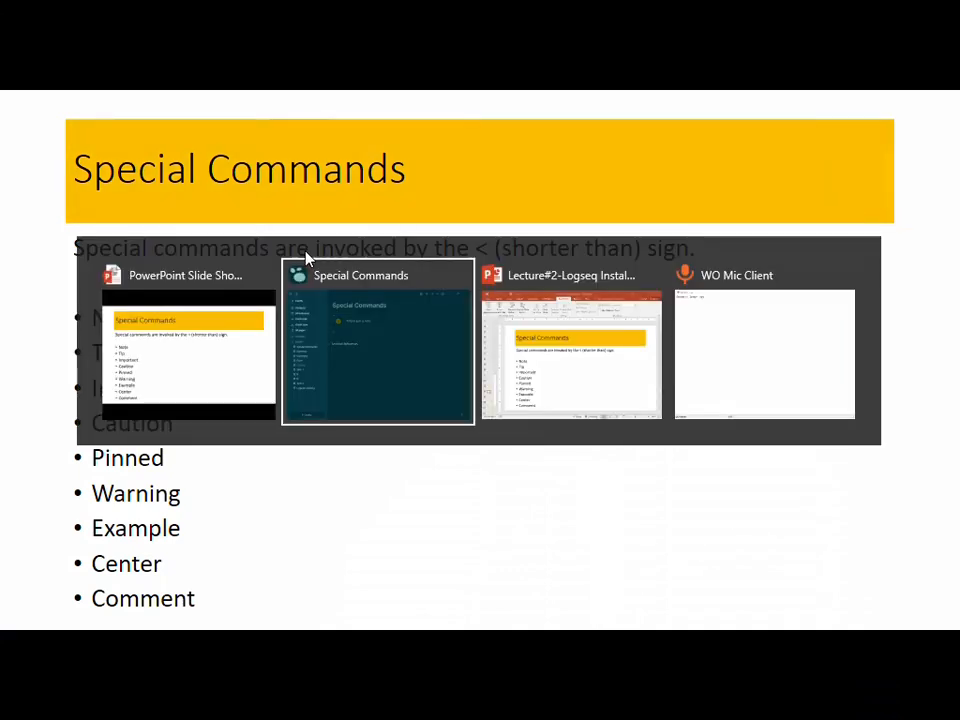
{"action": "key", "text": "alt+Tab"}
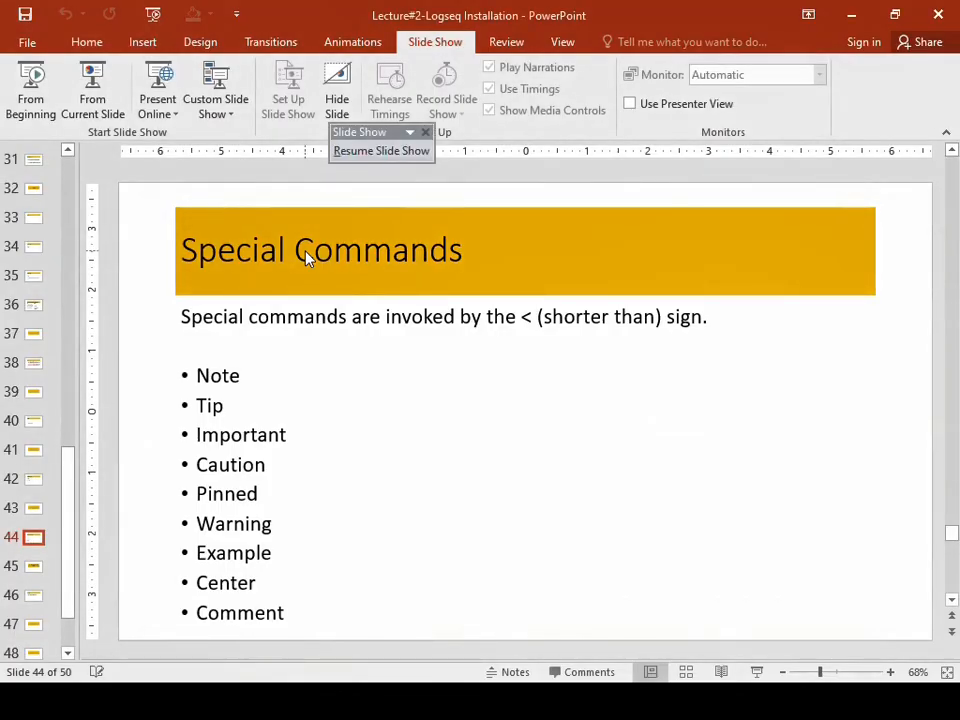
{"action": "key", "text": "alt+Tab"}
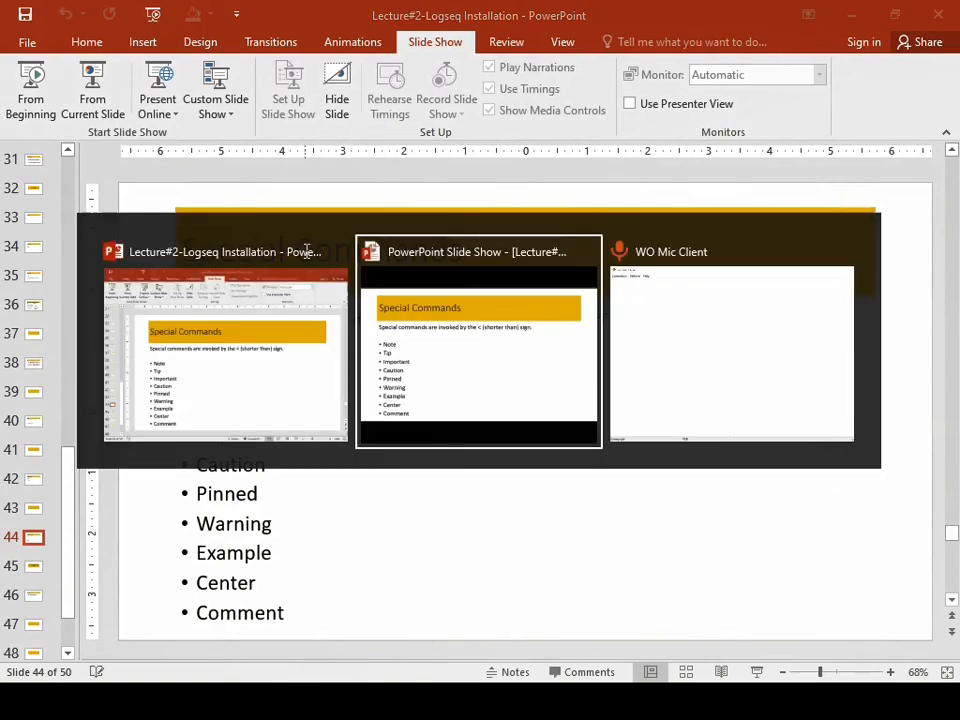
{"action": "left_click", "coordinate": [307, 250]}
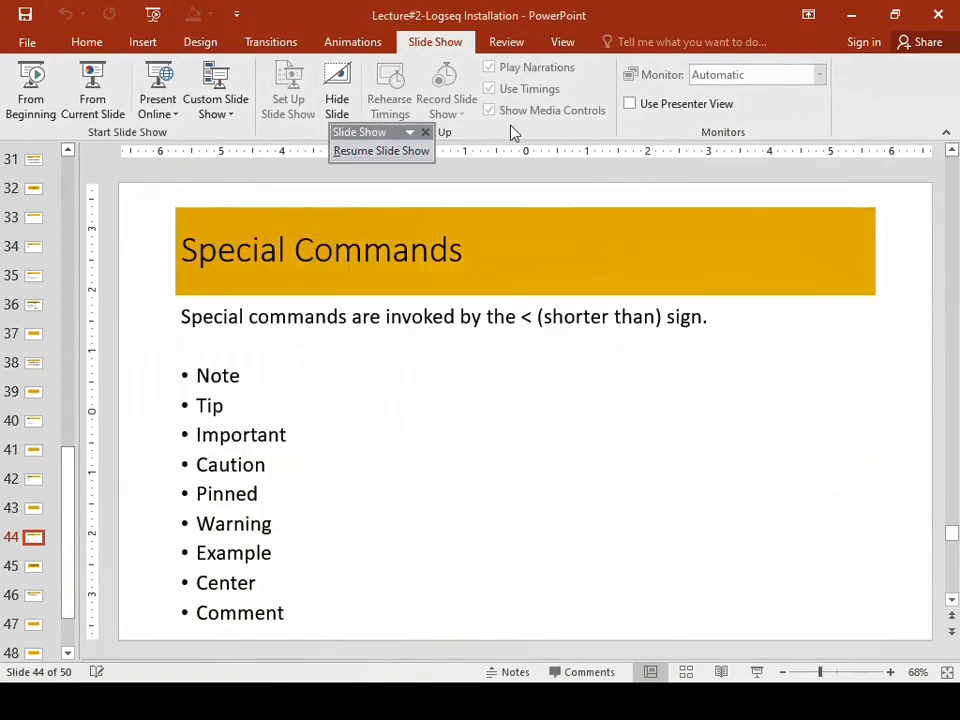
{"action": "left_click", "coordinate": [859, 20]}
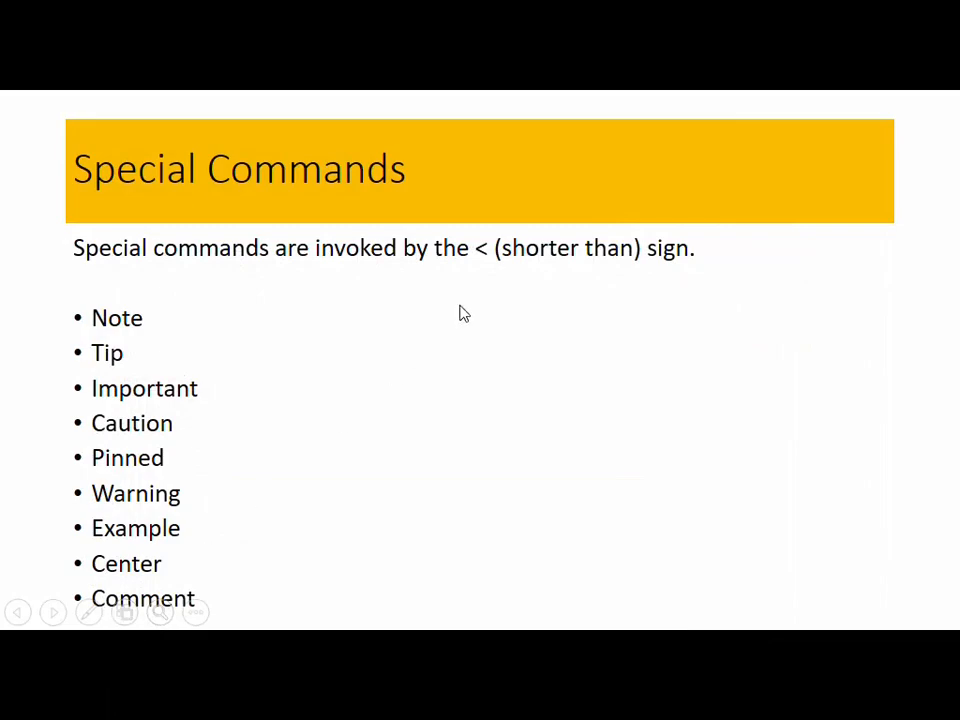
{"action": "key", "text": "Escape"}
Launch Logseq again from the Windows search and open the recent Special Commands page.
{"action": "left_click", "coordinate": [68, 701]}
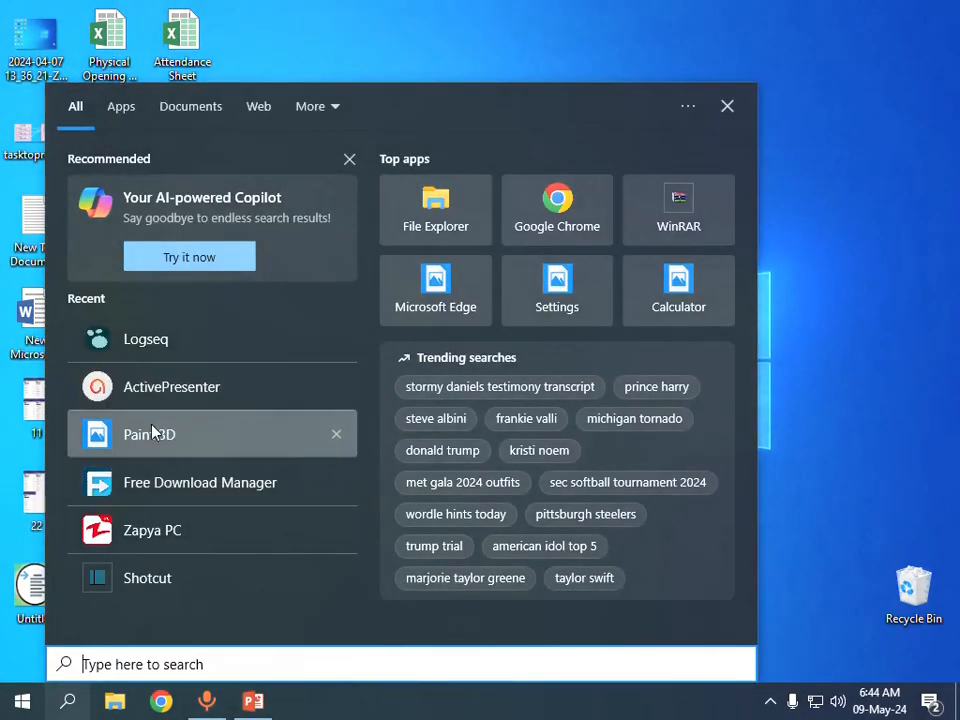
{"action": "left_click", "coordinate": [165, 352]}
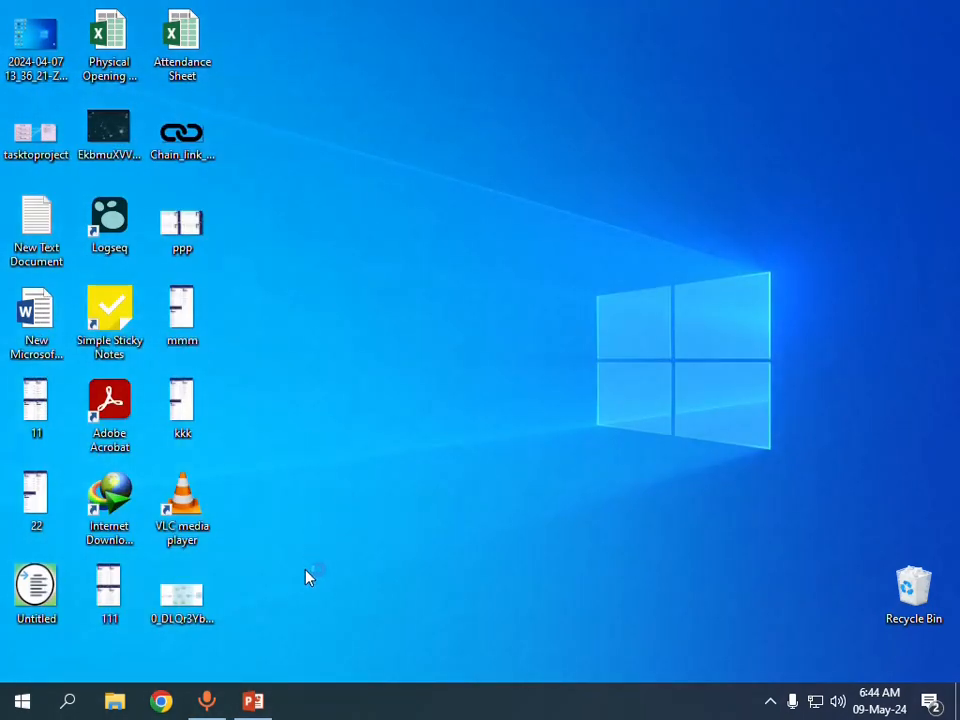
{"action": "mouse_move", "coordinate": [258, 700]}
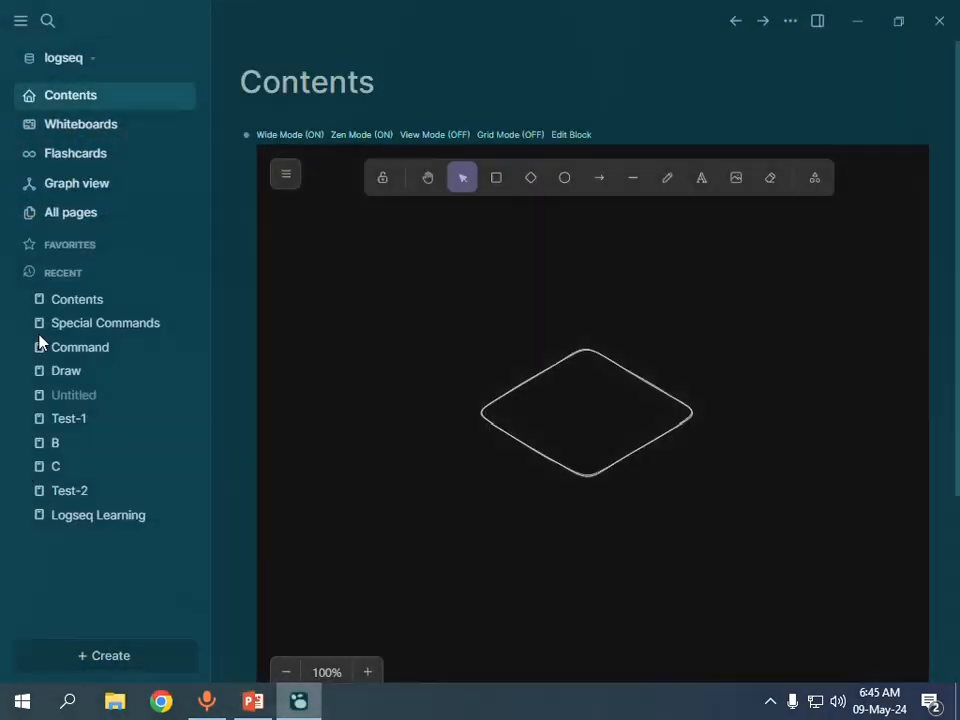
{"action": "left_click", "coordinate": [103, 325]}
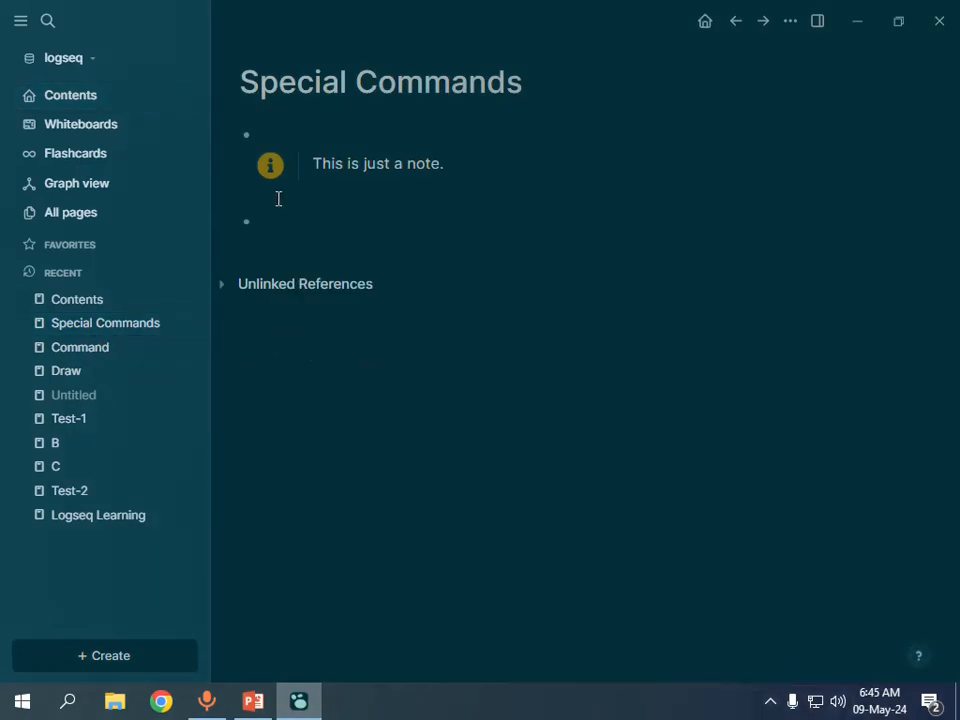
Start the PowerPoint slide show from the current Special Commands slide and switch back to Logseq.
{"action": "left_click", "coordinate": [245, 702]}
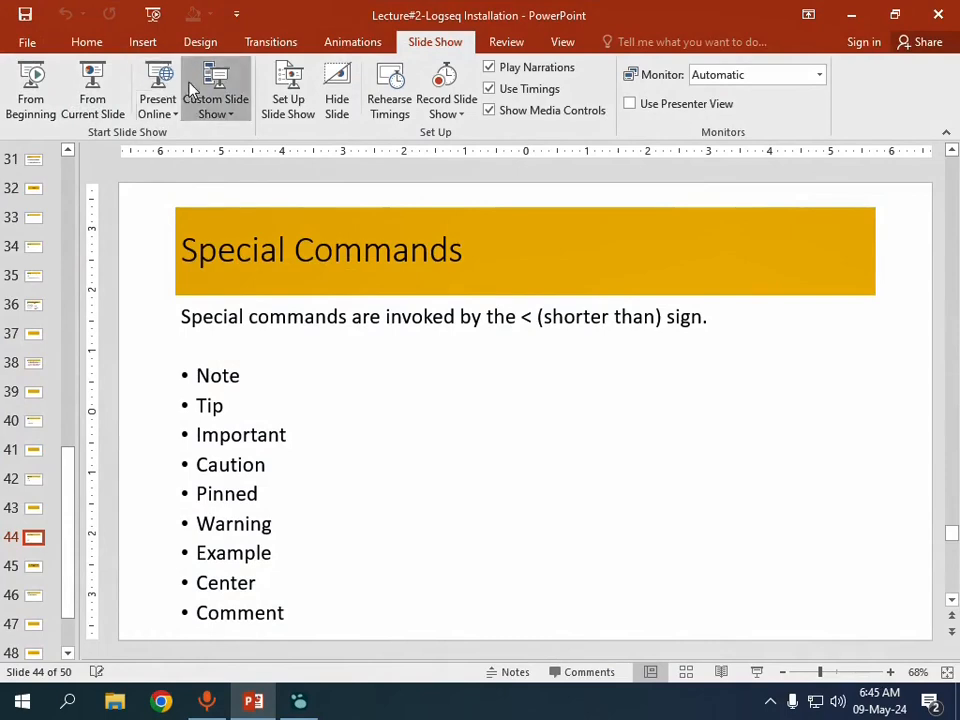
{"action": "left_click", "coordinate": [66, 102]}
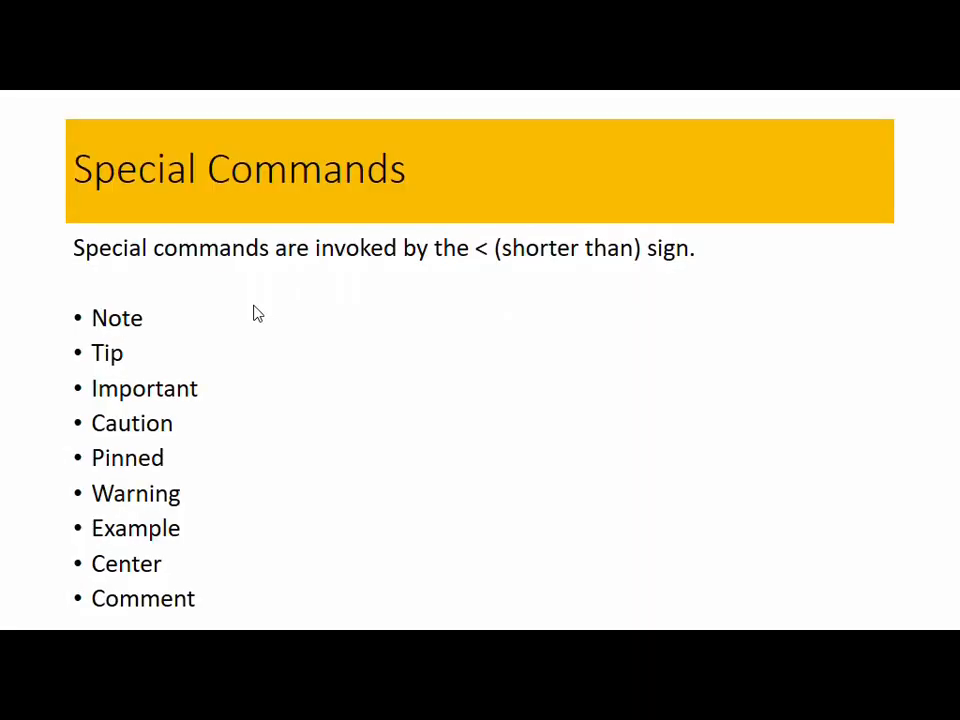
{"action": "key", "text": "alt+Tab"}
{"action": "key", "text": "alt+Tab"}
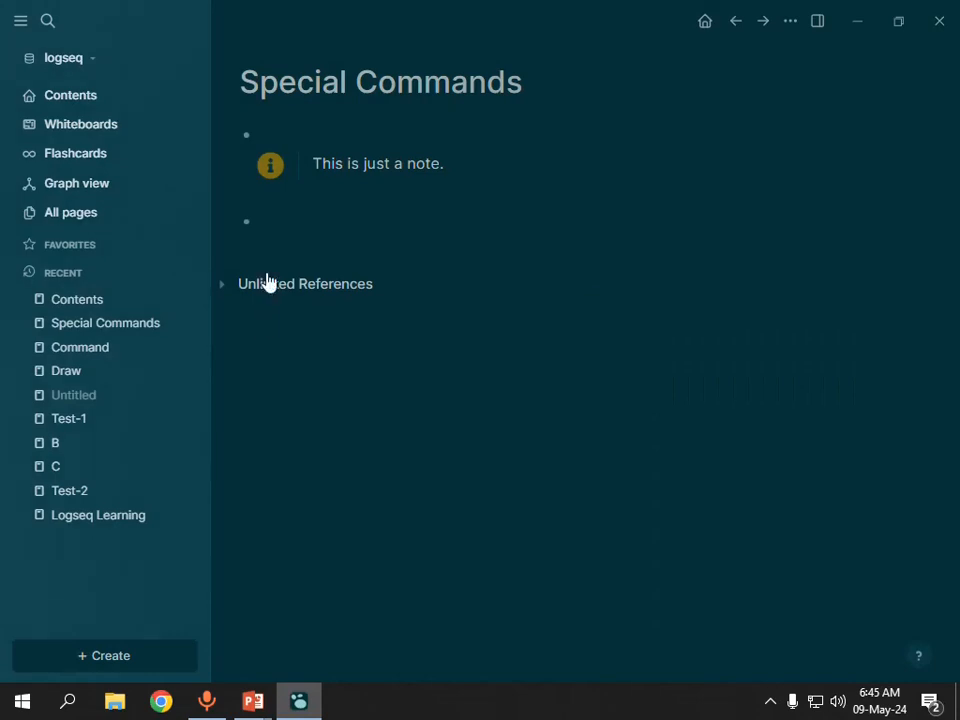
Insert a Tip block in the empty block below the note using the < special command.
{"action": "left_click", "coordinate": [286, 221]}
{"action": "type", "text": "<"}
{"action": "key", "text": "Down"}
{"action": "key", "text": "Down"}
{"action": "key", "text": "Down"}
{"action": "key", "text": "Down"}
{"action": "key", "text": "Down"}
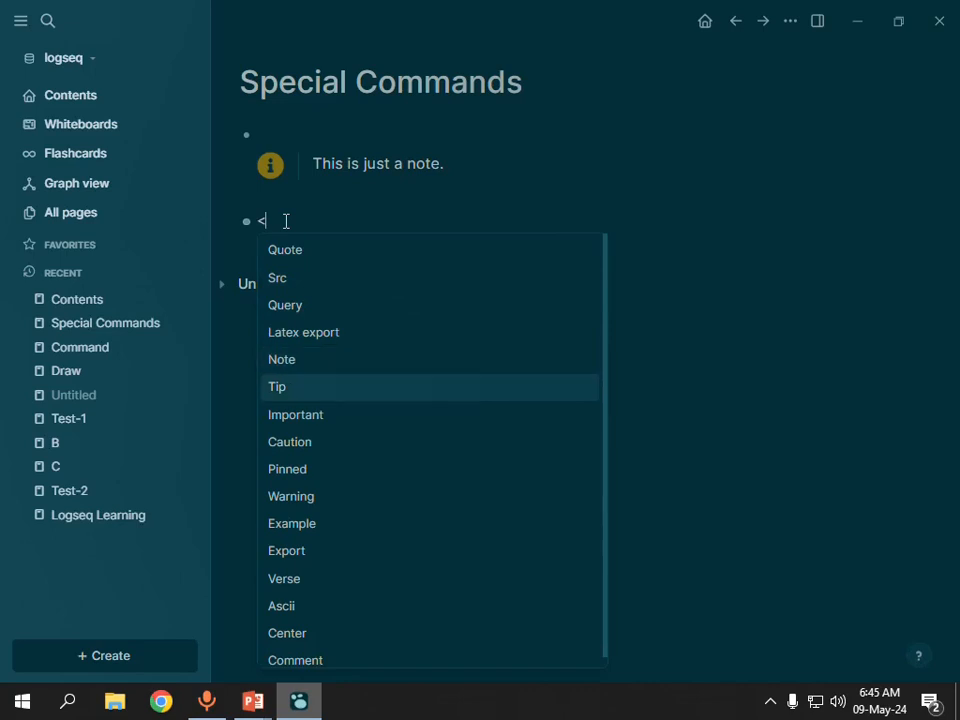
{"action": "key", "text": "Return"}
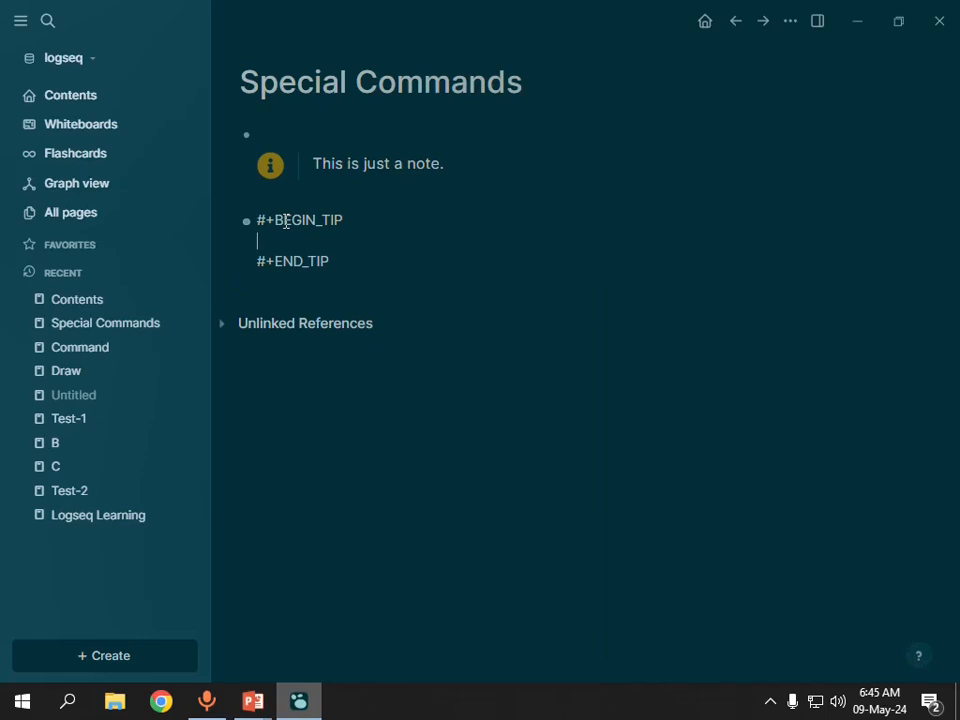
Enter "It is a tip." as the Tip block's content and add an empty block below it.
{"action": "type", "text": "T"}
{"action": "key", "text": "BackSpace"}
{"action": "type", "text": "It is a "}
{"action": "type", "text": "tiop"}
{"action": "key", "text": "BackSpace"}
{"action": "key", "text": "BackSpace"}
{"action": "type", "text": "p."}
{"action": "key", "text": "Down"}
{"action": "key", "text": "Return"}
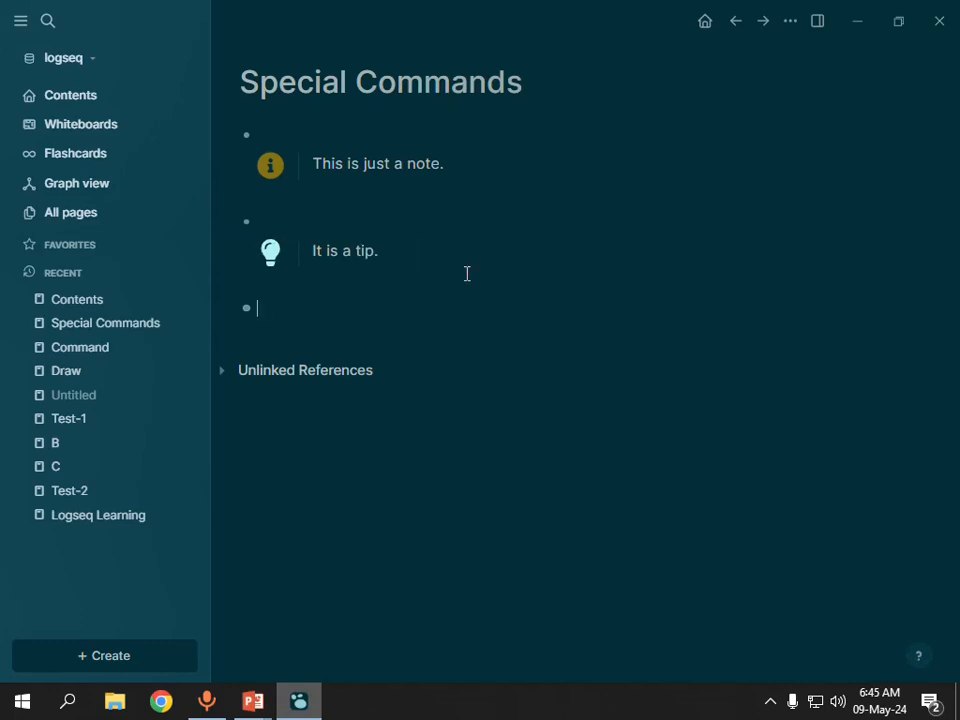
Check the command list in the PowerPoint slide show, return to Logseq and insert an Important block with the < special command.
{"action": "key", "text": "alt+Tab"}
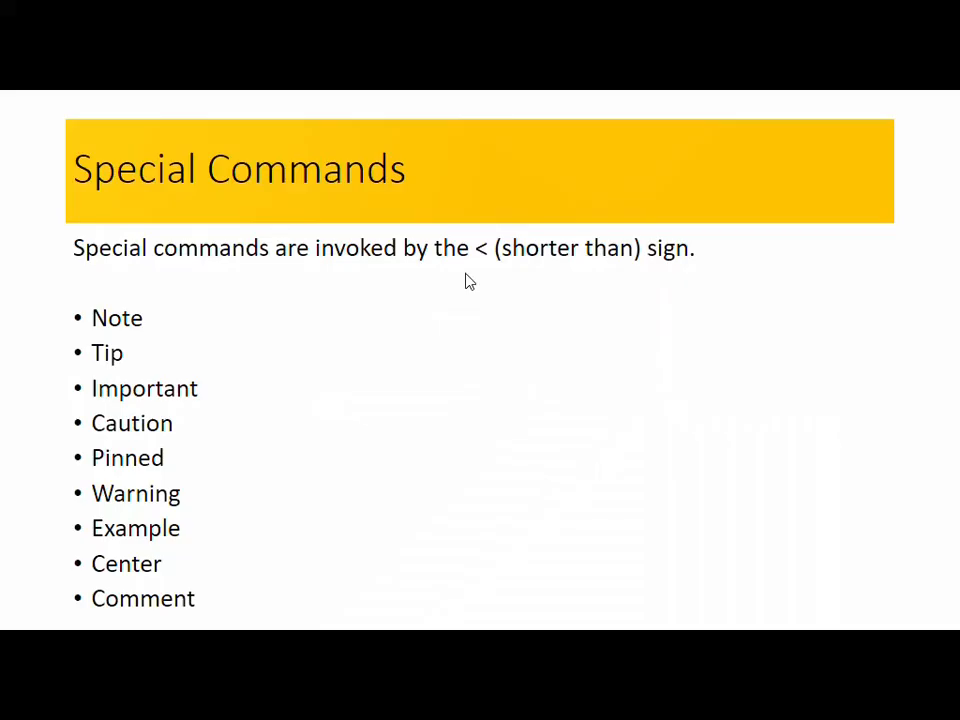
{"action": "key", "text": "alt+Tab"}
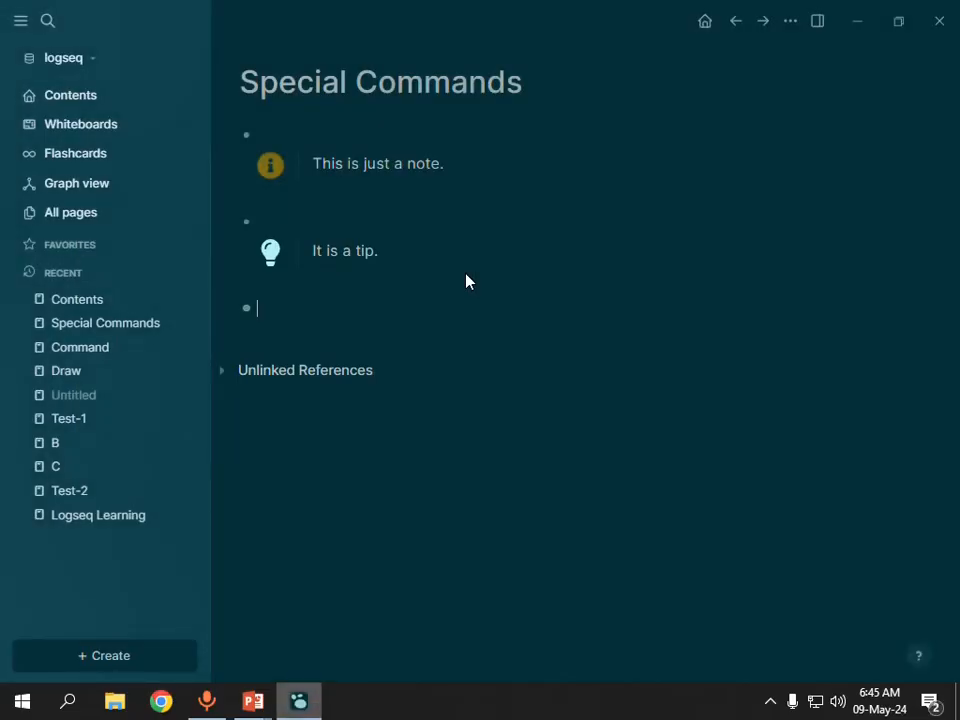
{"action": "type", "text": "<"}
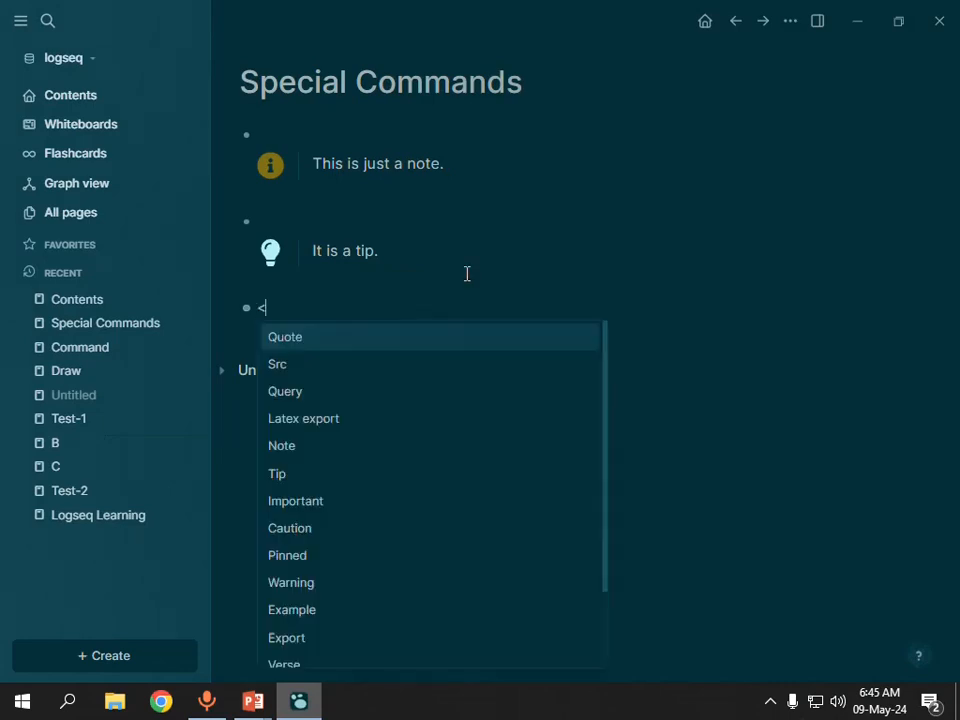
{"action": "key", "text": "Down"}
{"action": "key", "text": "Down"}
{"action": "key", "text": "Down"}
{"action": "key", "text": "Down"}
{"action": "key", "text": "Down"}
{"action": "key", "text": "Down"}
{"action": "key", "text": "Down"}
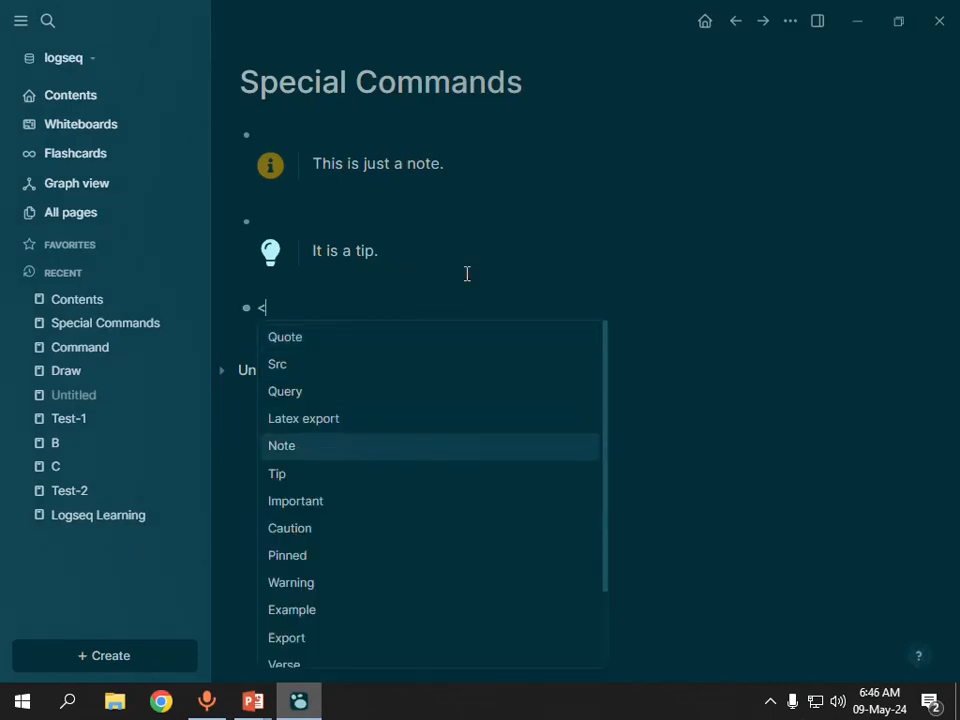
{"action": "key", "text": "Up"}
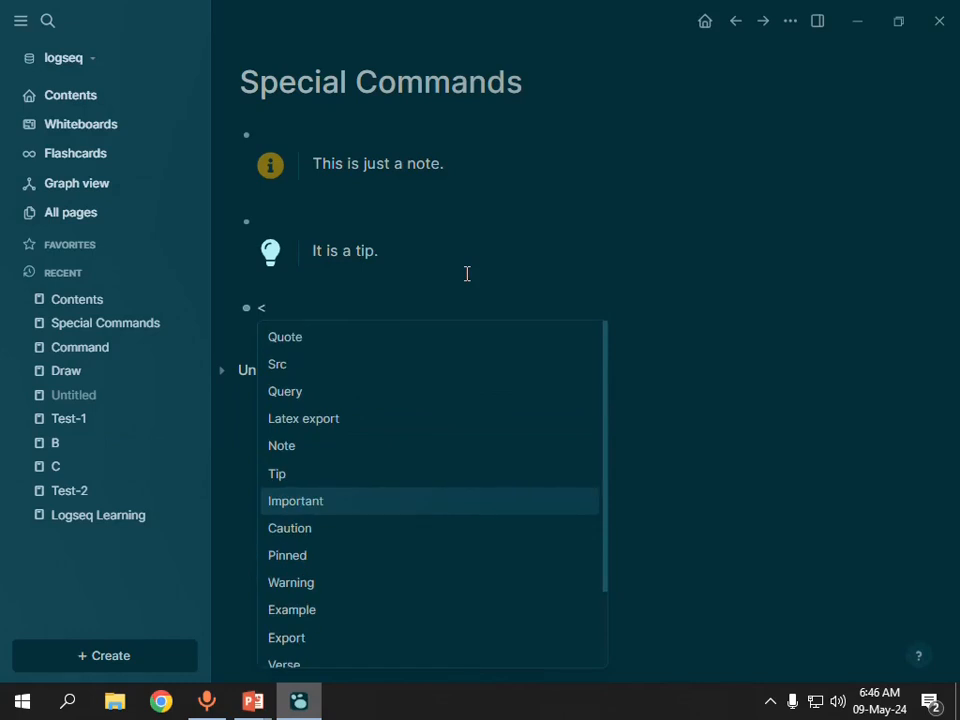
{"action": "key", "text": "Return"}
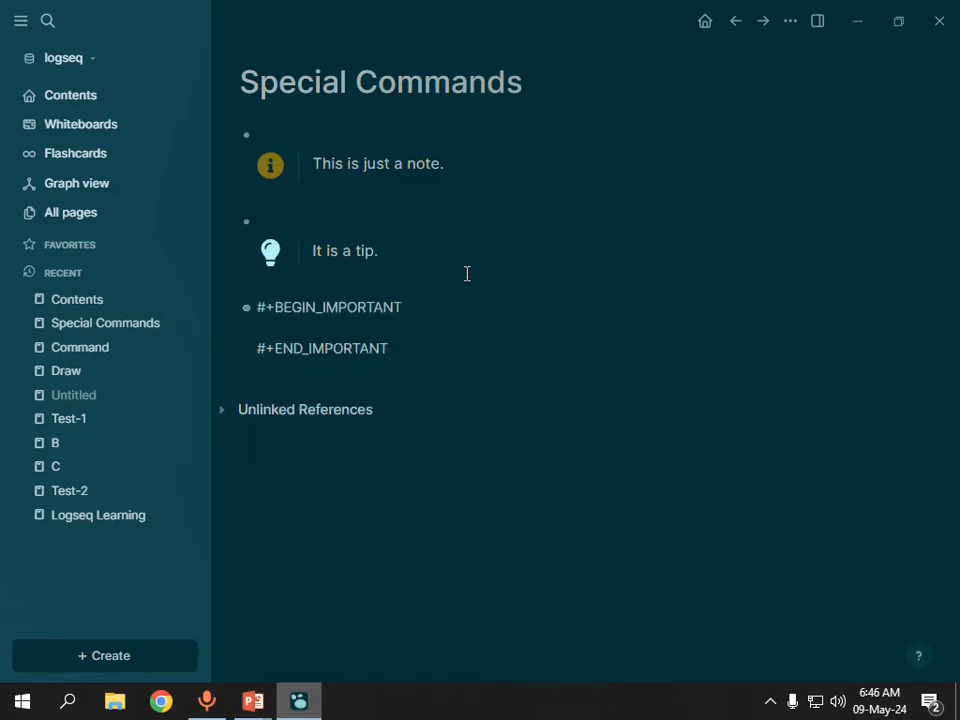
Enter "This is an important thing." in the Important block and add an empty block below it.
{"action": "type", "text": "This is a"}
{"action": "type", "text": "n important thing."}
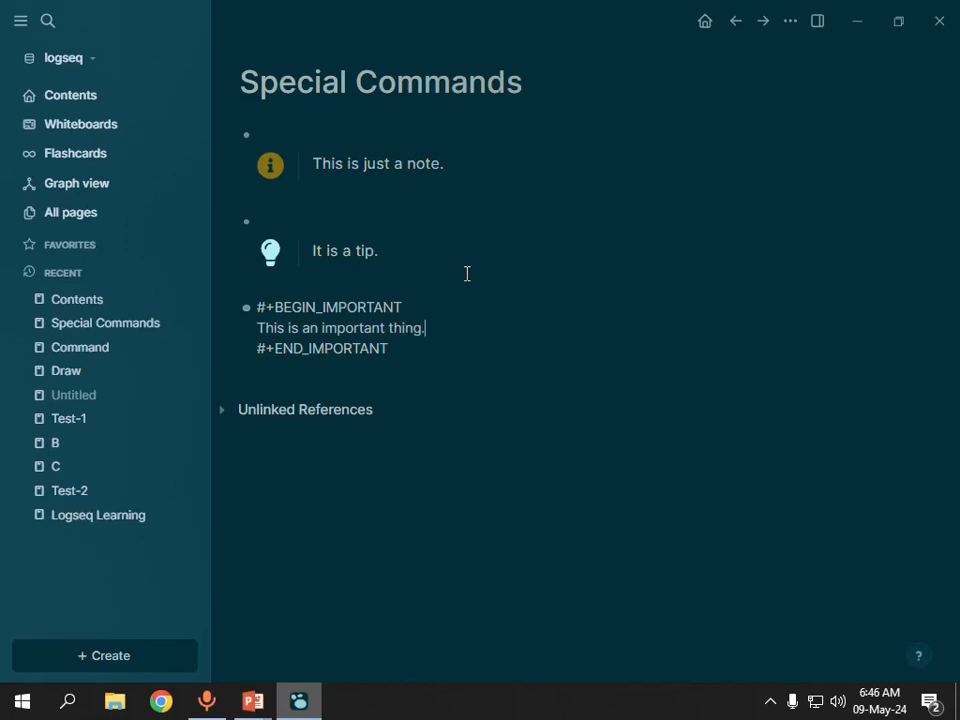
{"action": "key", "text": "Return"}
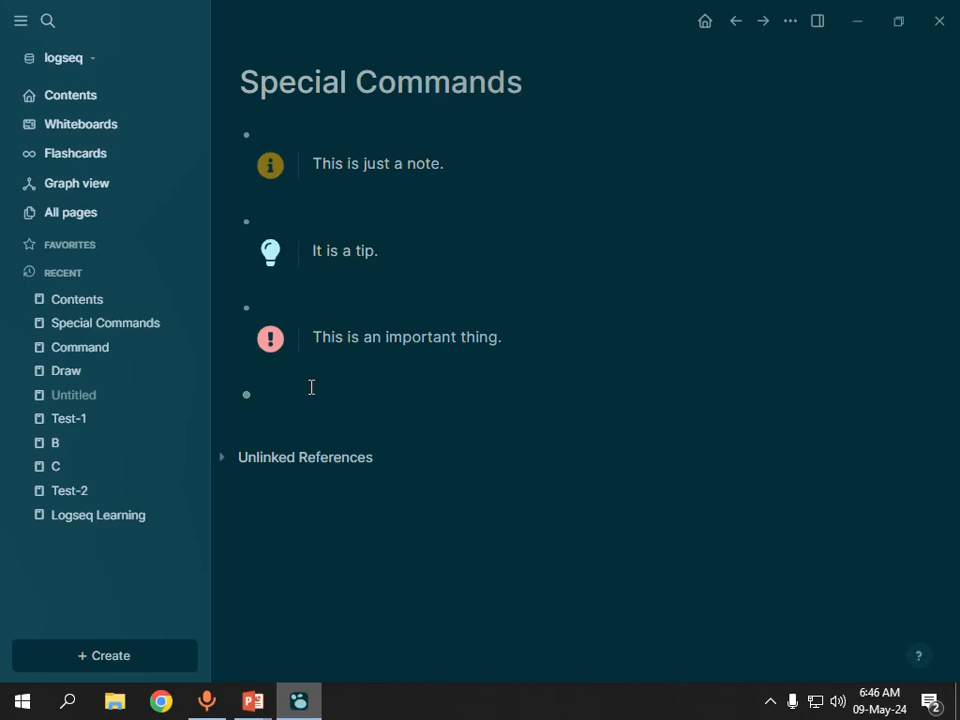
Write "Linux is better than windows in matter of security." in the empty block.
{"action": "type", "text": "Linux is better than wi"}
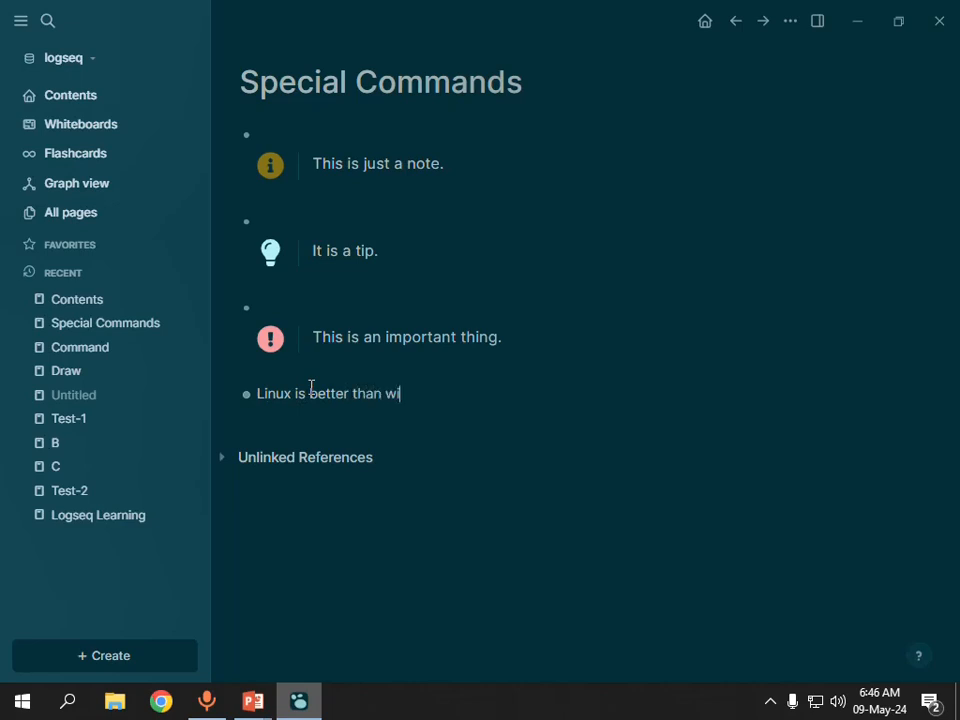
{"action": "type", "text": "ndows as compared"}
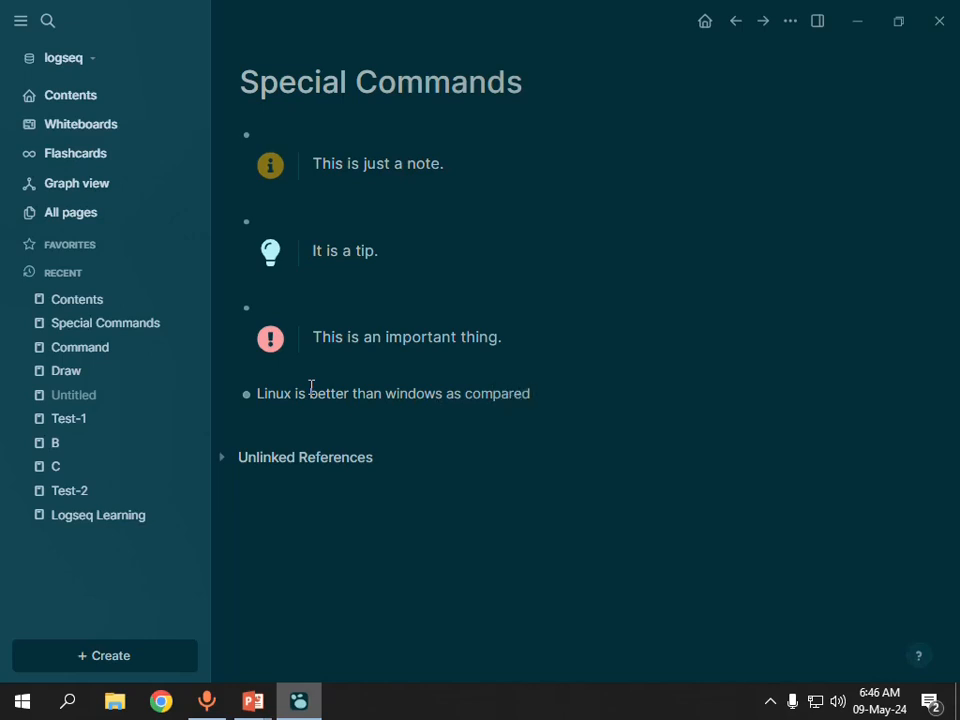
{"action": "key", "text": "BackSpace"}
{"action": "key", "text": "BackSpace"}
{"action": "key", "text": "BackSpace"}
{"action": "key", "text": "BackSpace"}
{"action": "key", "text": "BackSpace"}
{"action": "key", "text": "BackSpace"}
{"action": "key", "text": "BackSpace"}
{"action": "key", "text": "BackSpace"}
{"action": "key", "text": "BackSpace"}
{"action": "key", "text": "BackSpace"}
{"action": "key", "text": "BackSpace"}
{"action": "key", "text": "BackSpace"}
{"action": "key", "text": "BackSpace"}
{"action": "key", "text": "BackSpace"}
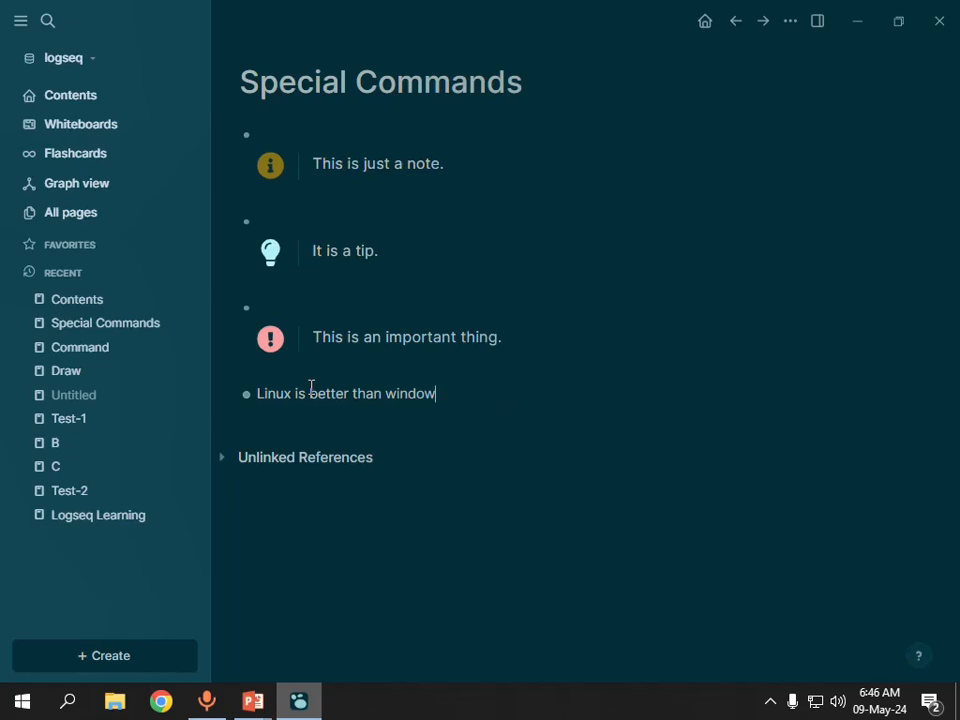
{"action": "type", "text": "s in matter of securith"}
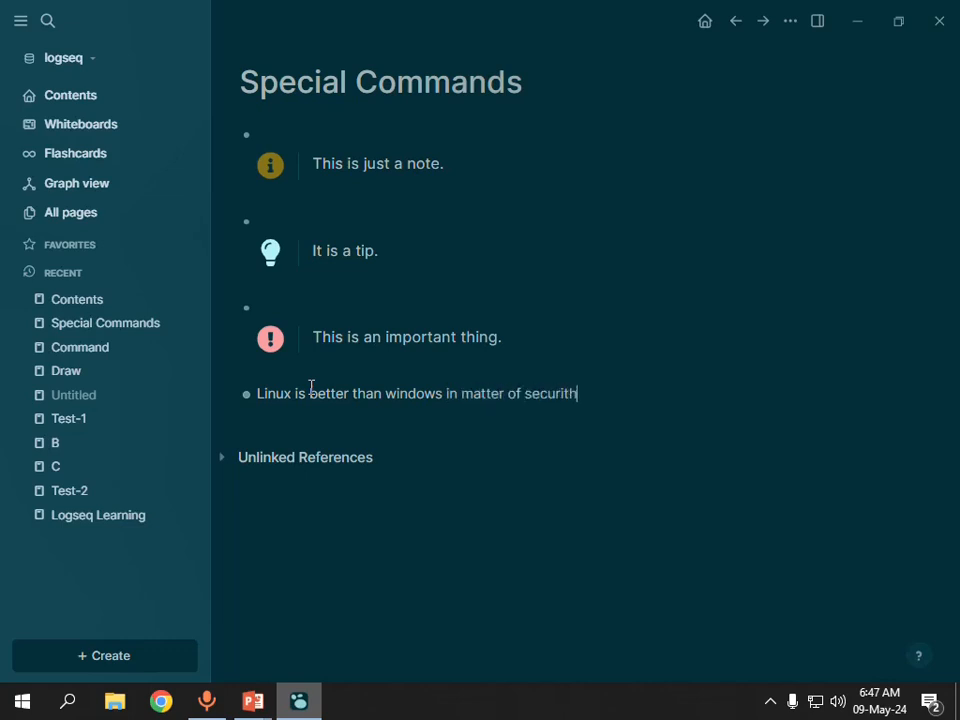
{"action": "key", "text": "BackSpace"}
{"action": "type", "text": "y."}
Insert an Important section on a new line inside the Linux block using the < special command.
{"action": "key", "text": "shift+Return"}
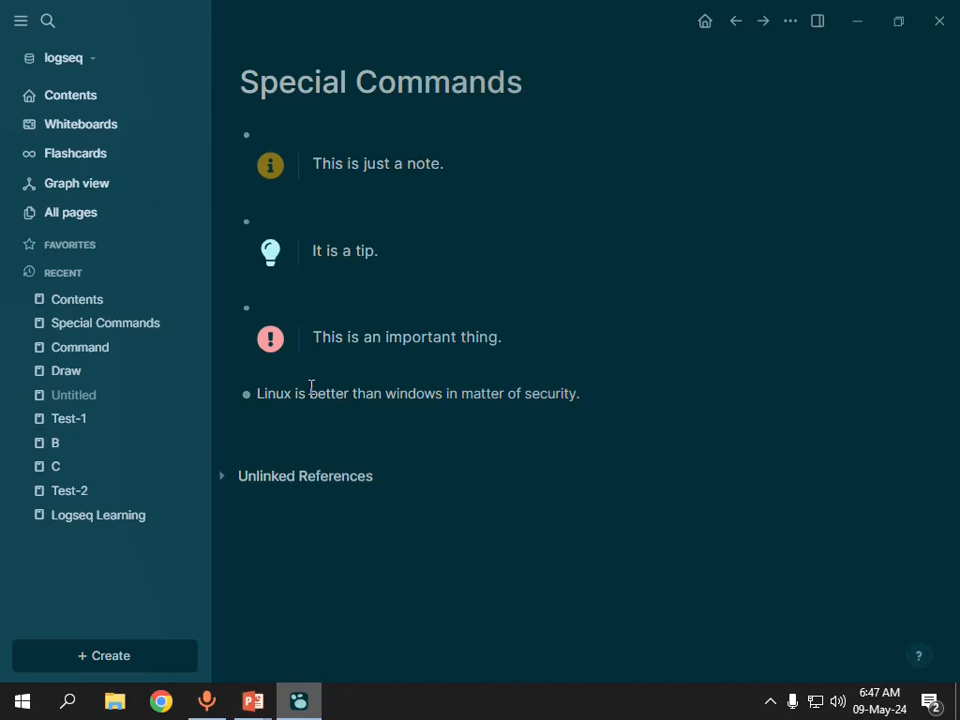
{"action": "type", "text": "<"}
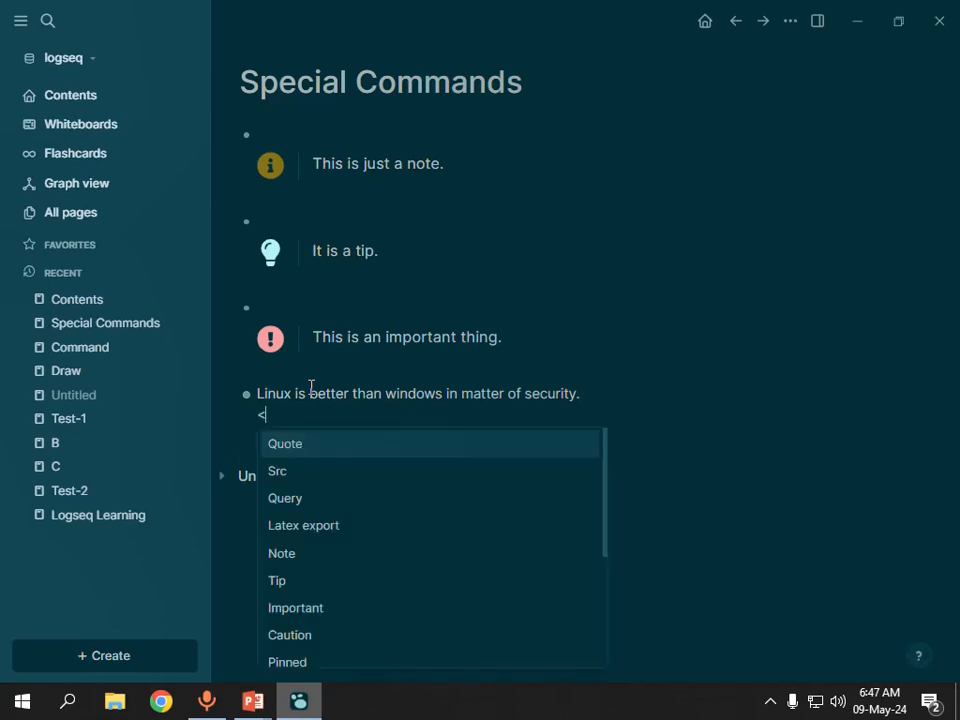
{"action": "key", "text": "Down"}
{"action": "key", "text": "Down"}
{"action": "key", "text": "Down"}
{"action": "key", "text": "Down"}
{"action": "key", "text": "Down"}
{"action": "key", "text": "Down"}
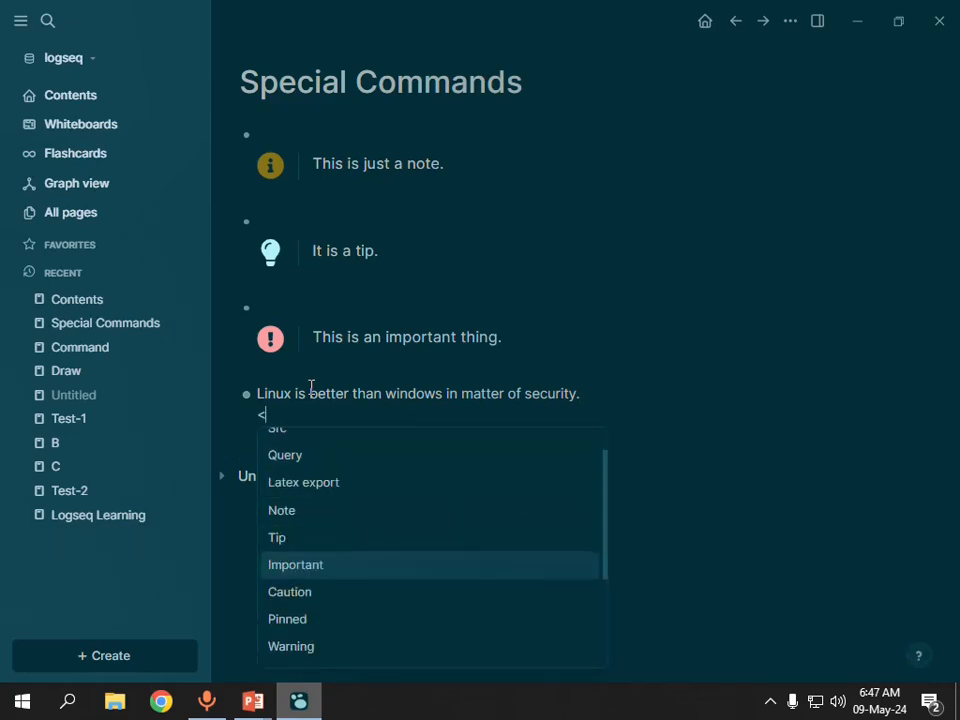
{"action": "key", "text": "Return"}
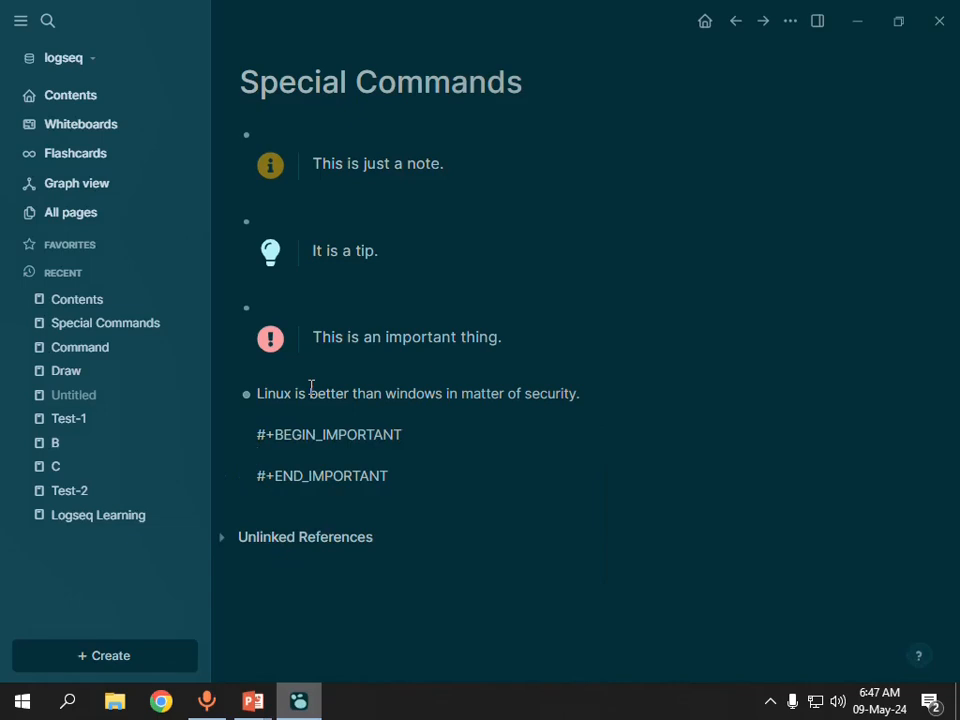
Enter "Due to the root user or central management system." in the Linux block's Important section and add an empty block below.
{"action": "type", "text": "Due to the root use"}
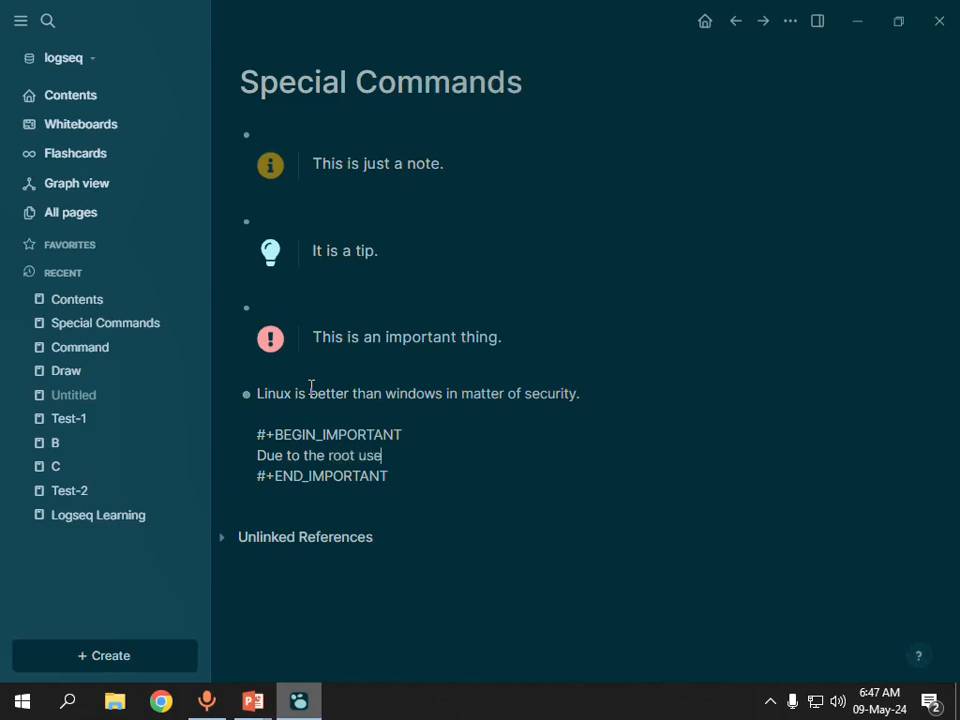
{"action": "type", "text": "r or central m"}
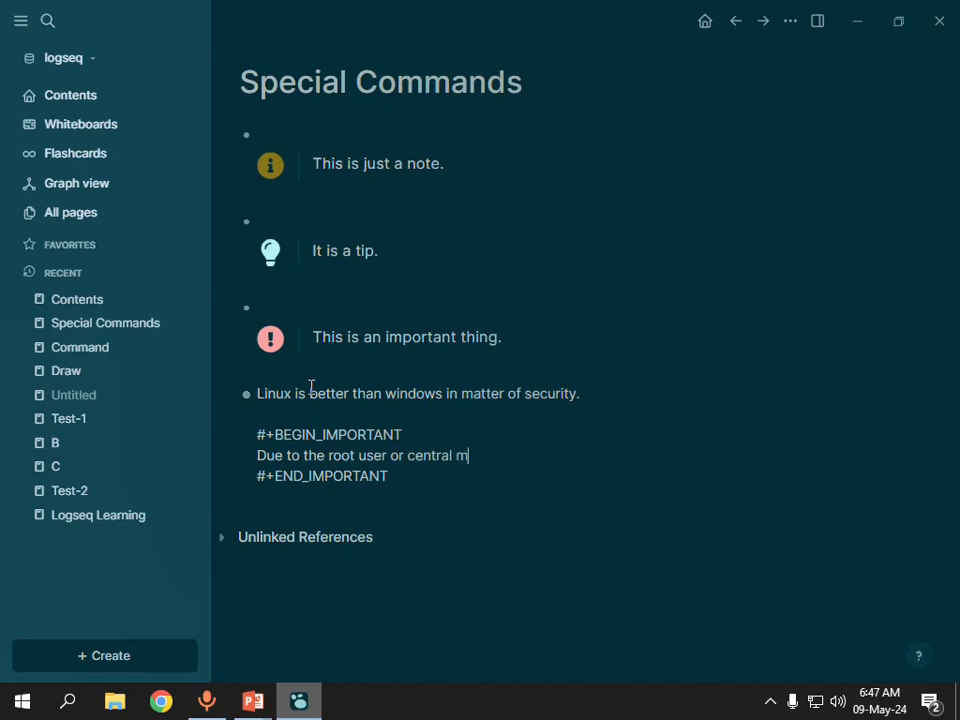
{"action": "type", "text": "anagement "}
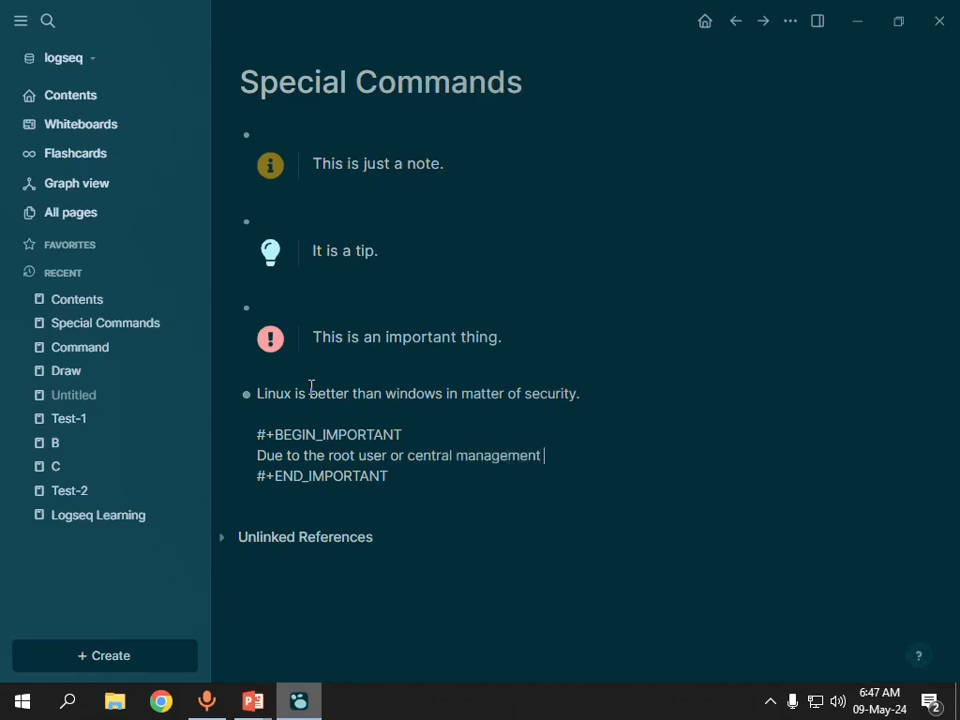
{"action": "type", "text": "system."}
{"action": "key", "text": "Down"}
{"action": "key", "text": "Return"}
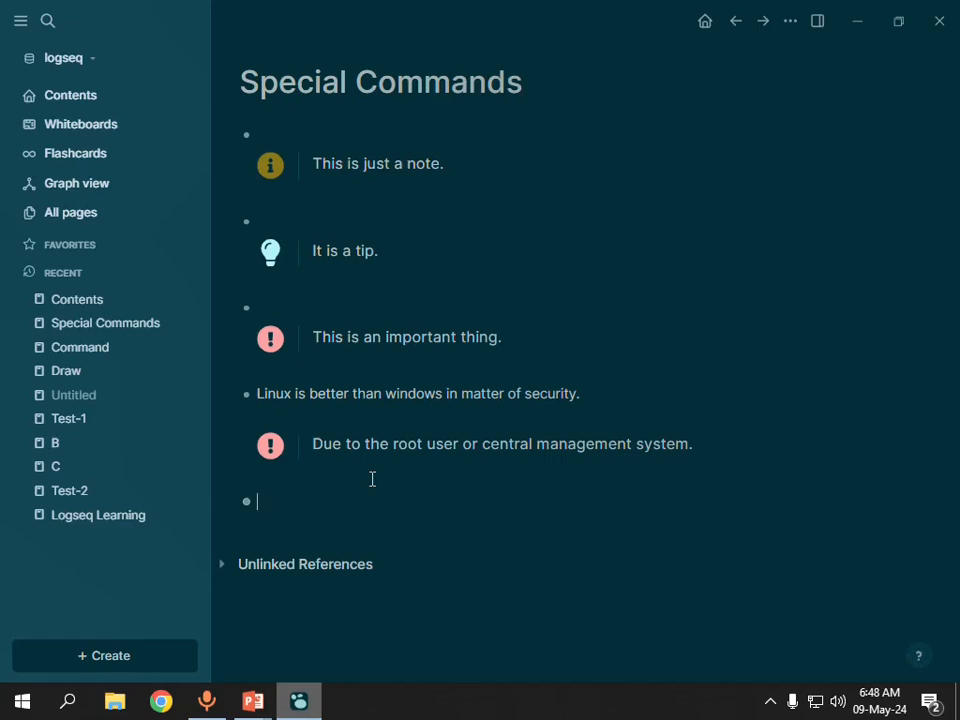
Check the PowerPoint slide for the next command, return to Logseq and insert a Caution block with the < special command.
{"action": "key", "text": "alt+Tab"}
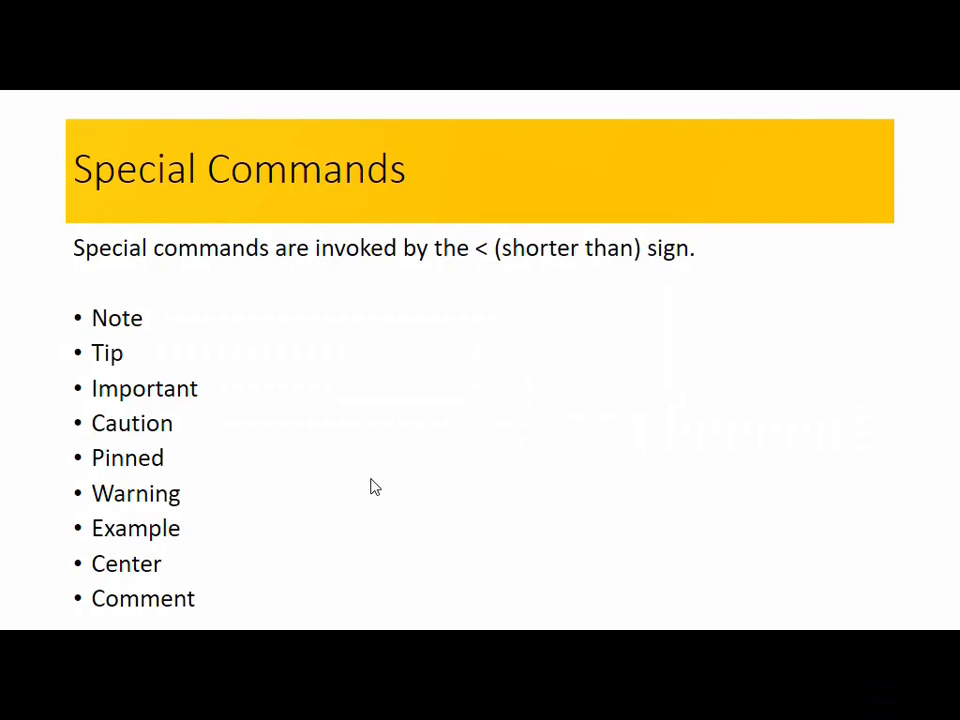
{"action": "key", "text": "alt+Tab"}
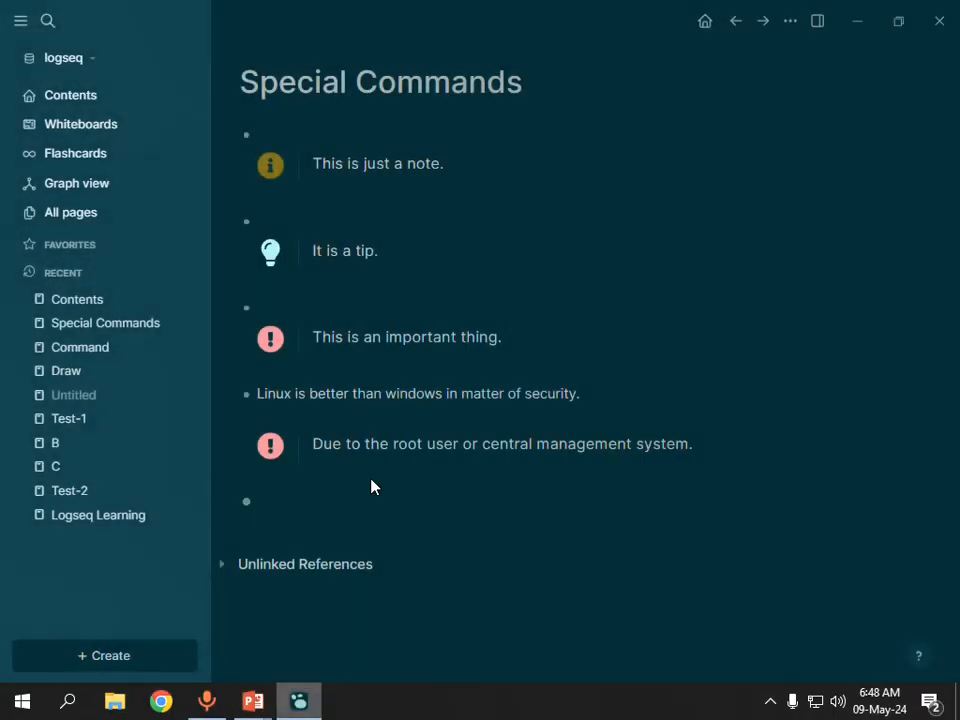
{"action": "type", "text": "<"}
{"action": "key", "text": "Down"}
{"action": "key", "text": "Down"}
{"action": "key", "text": "Down"}
{"action": "key", "text": "Down"}
{"action": "key", "text": "Down"}
{"action": "key", "text": "Down"}
{"action": "key", "text": "Down"}
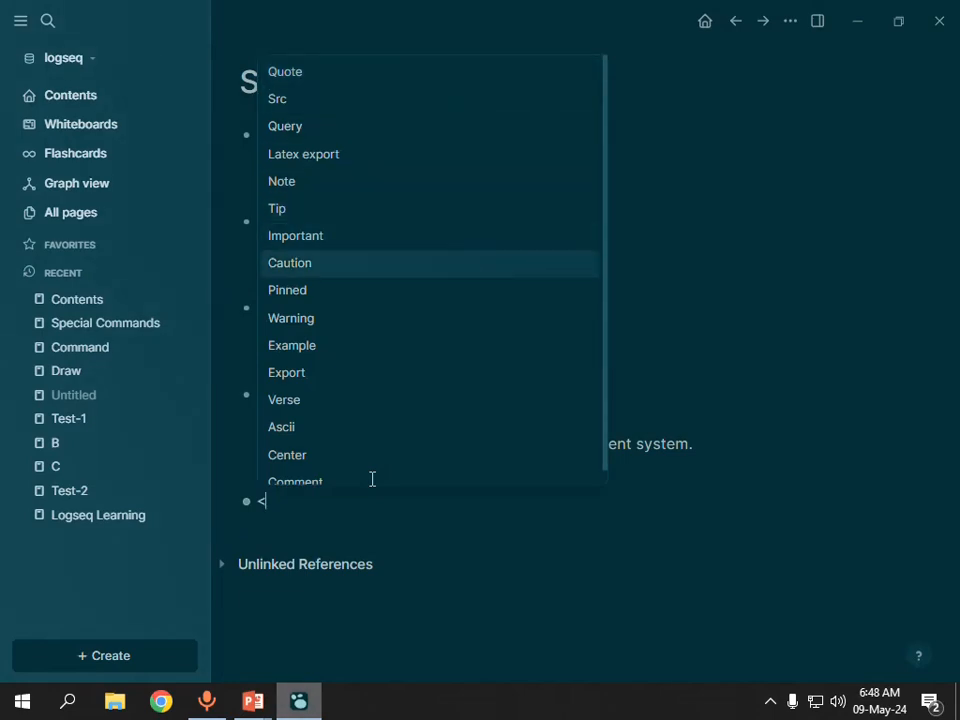
{"action": "key", "text": "Return"}
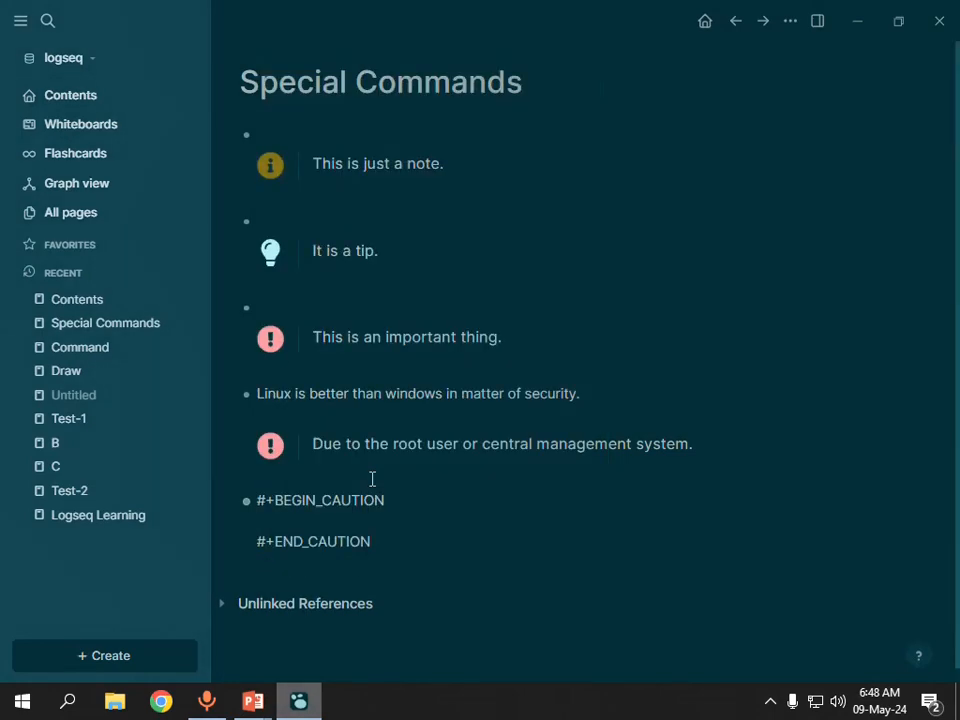
Enter "It is a real caution." in the Caution block and add an empty block below it.
{"action": "type", "text": "It is a real caution."}
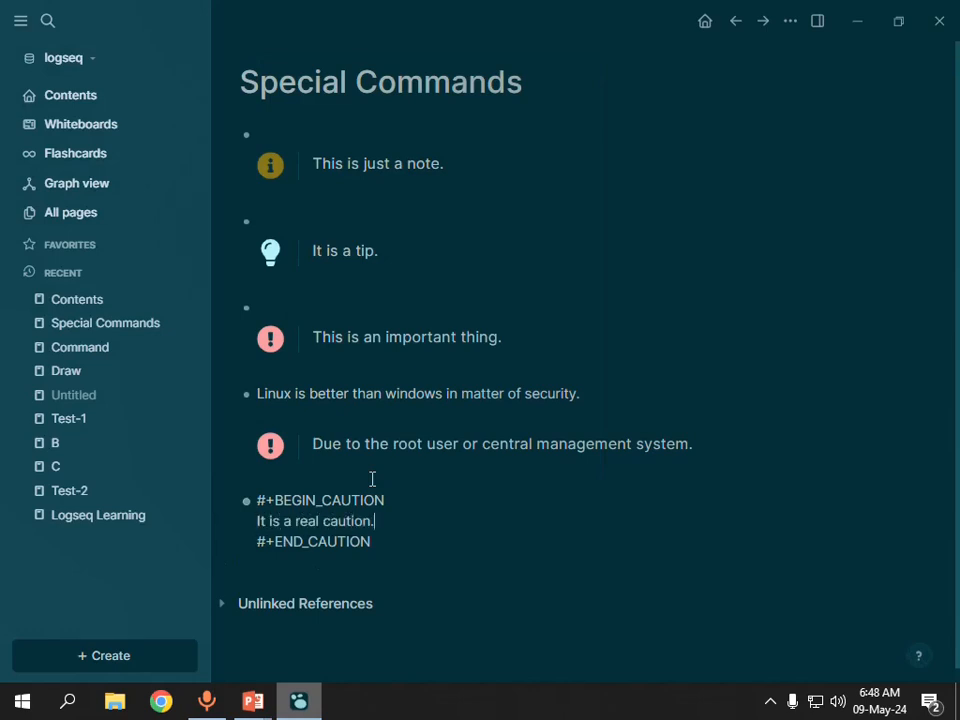
{"action": "key", "text": "Down"}
{"action": "key", "text": "Return"}
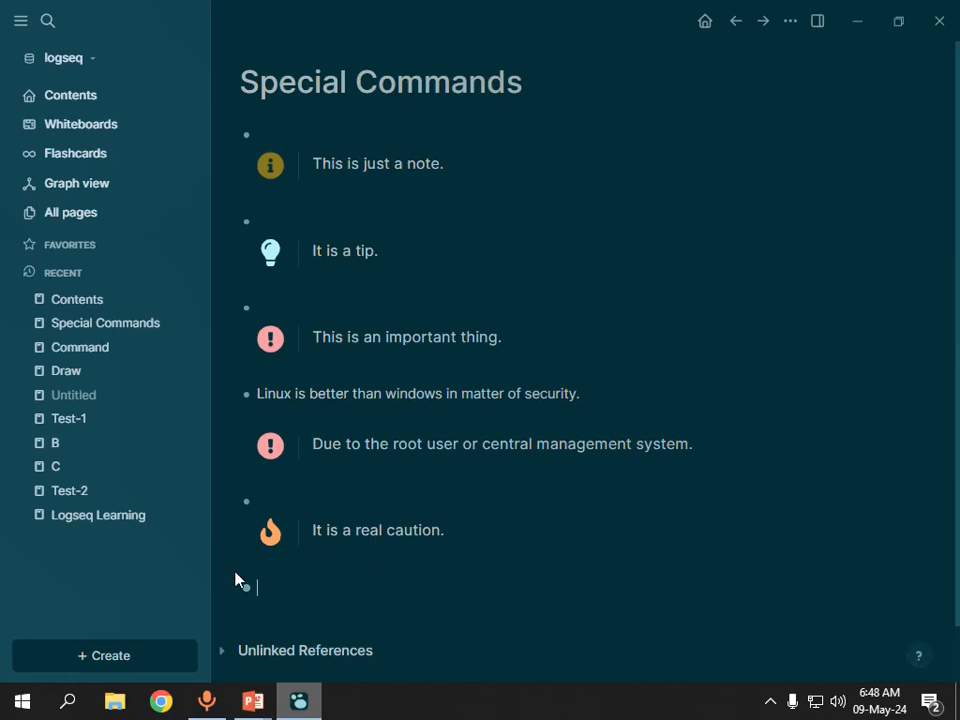
Consult the PowerPoint slide again, return to Logseq and insert a Pinned block with the < special command.
{"action": "key", "text": "alt+Tab"}
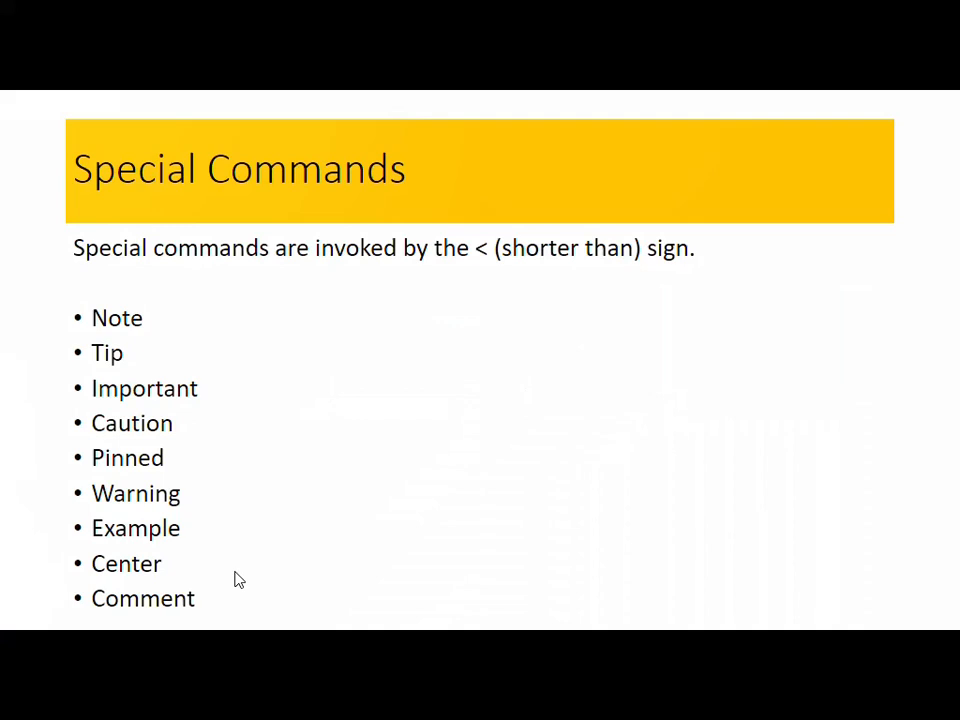
{"action": "key", "text": "alt+Tab"}
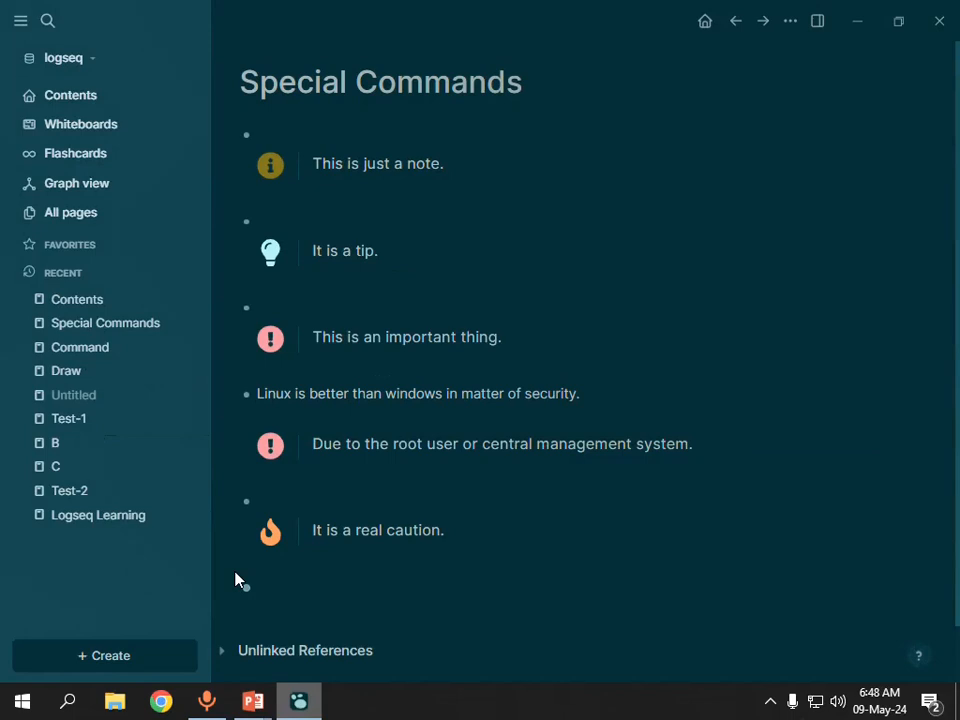
{"action": "type", "text": "<"}
{"action": "key", "text": "Down"}
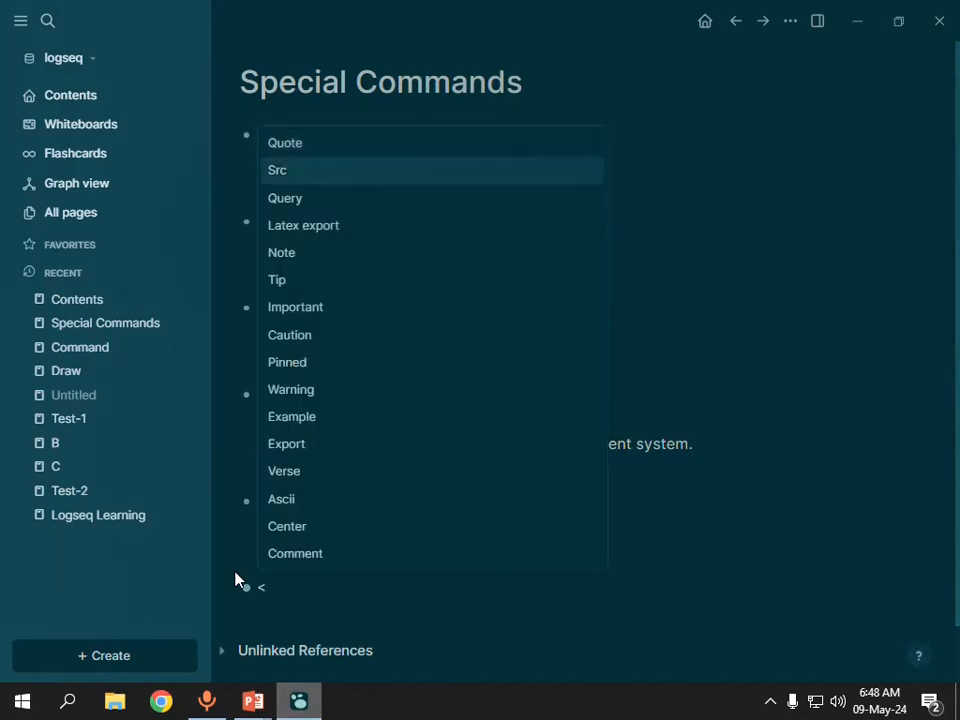
{"action": "key", "text": "Down"}
{"action": "key", "text": "Down"}
{"action": "key", "text": "Down"}
{"action": "key", "text": "Down"}
{"action": "key", "text": "Down"}
{"action": "key", "text": "Down"}
{"action": "key", "text": "Down"}
{"action": "key", "text": "Down"}
{"action": "key", "text": "Down"}
{"action": "key", "text": "Down"}
{"action": "key", "text": "Up"}
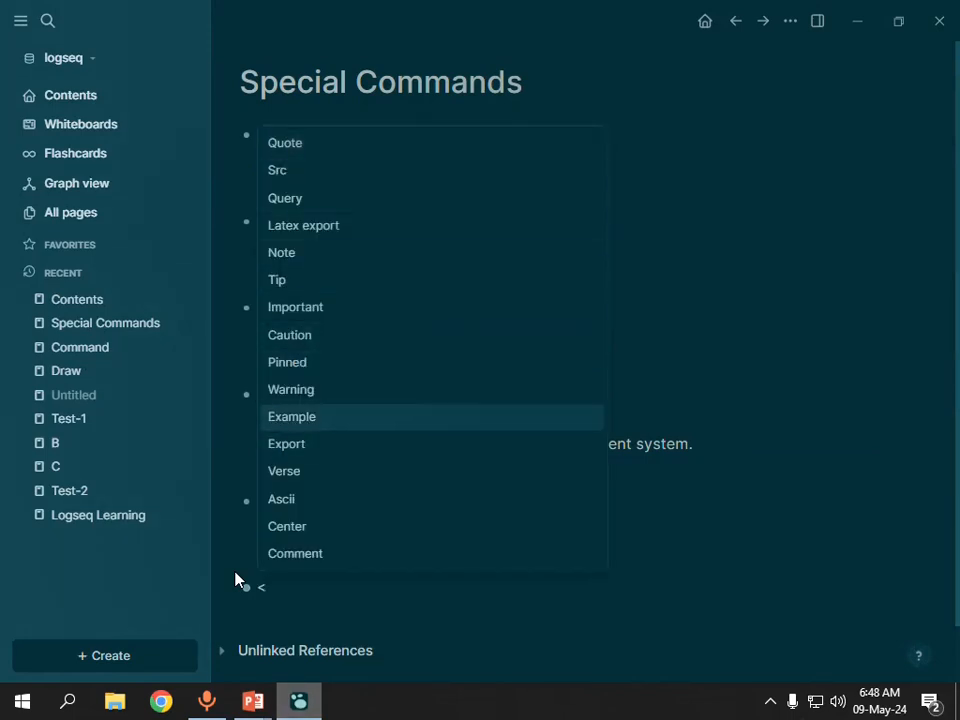
{"action": "key", "text": "Up"}
{"action": "key", "text": "Up"}
{"action": "key", "text": "Up"}
{"action": "key", "text": "Down"}
{"action": "key", "text": "Down"}
{"action": "key", "text": "Up"}
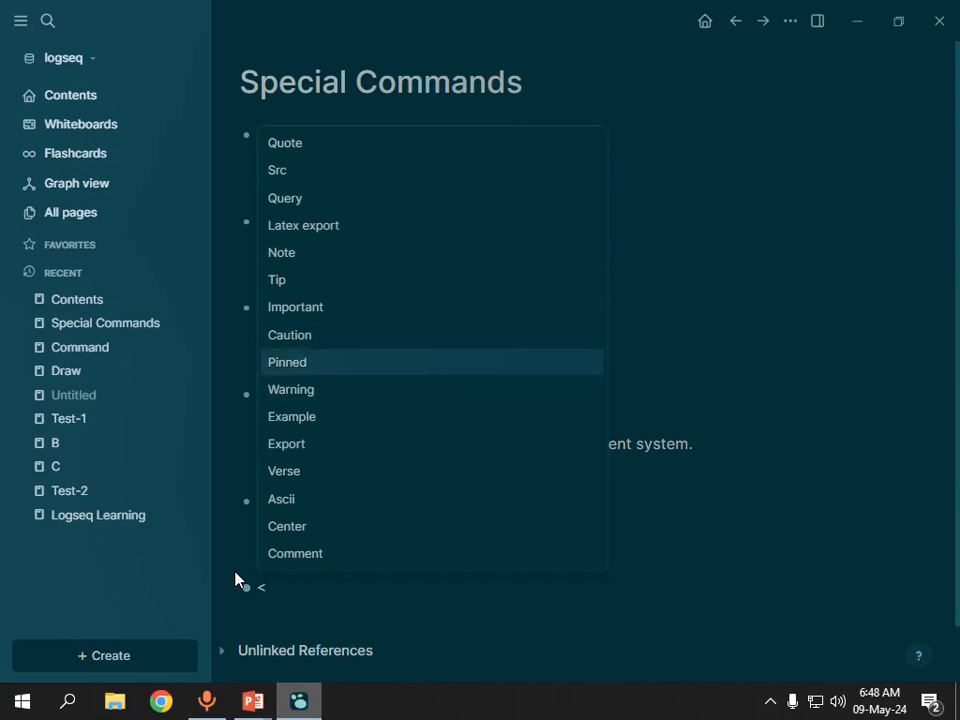
{"action": "key", "text": "Return"}
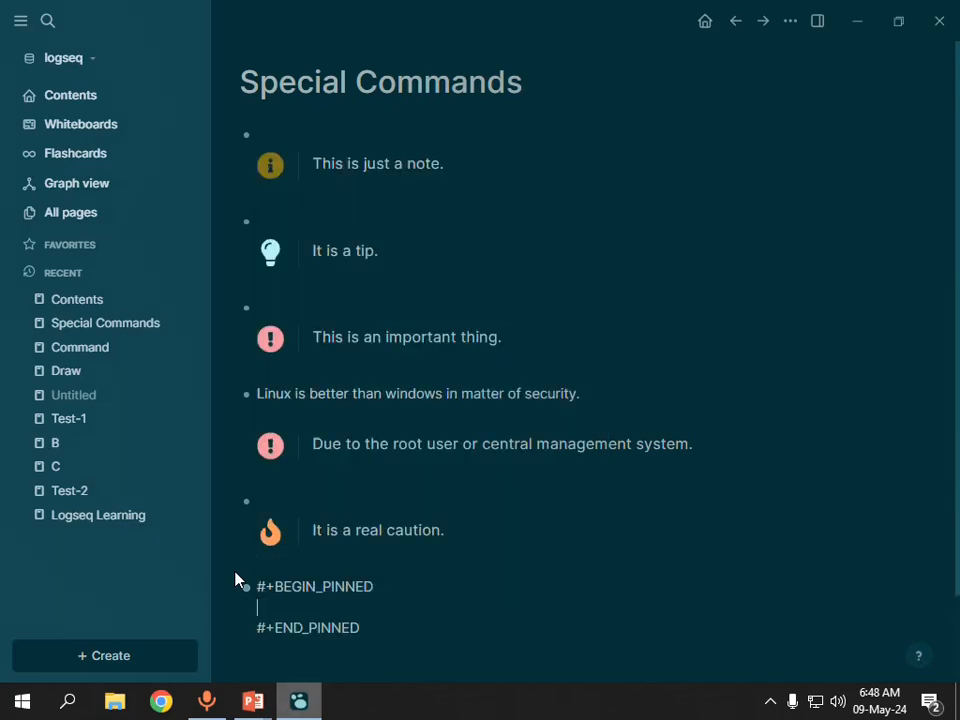
Enter "This is for pinned example." in the Pinned block and add an empty block below it.
{"action": "type", "text": "This is for pinned e"}
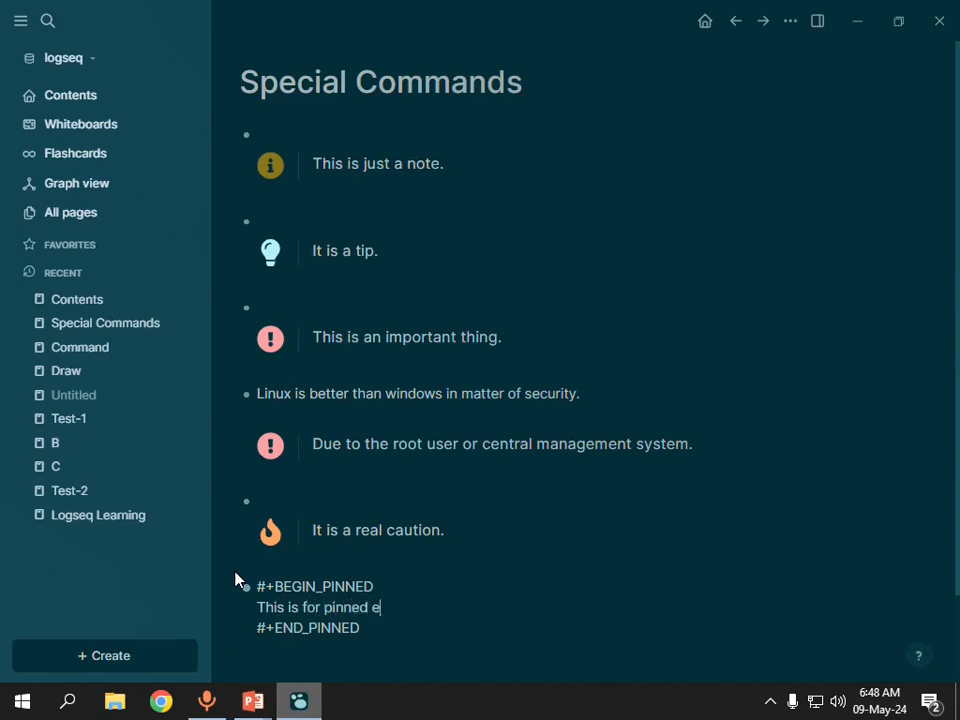
{"action": "type", "text": "xample."}
{"action": "key", "text": "Down"}
{"action": "key", "text": "Return"}
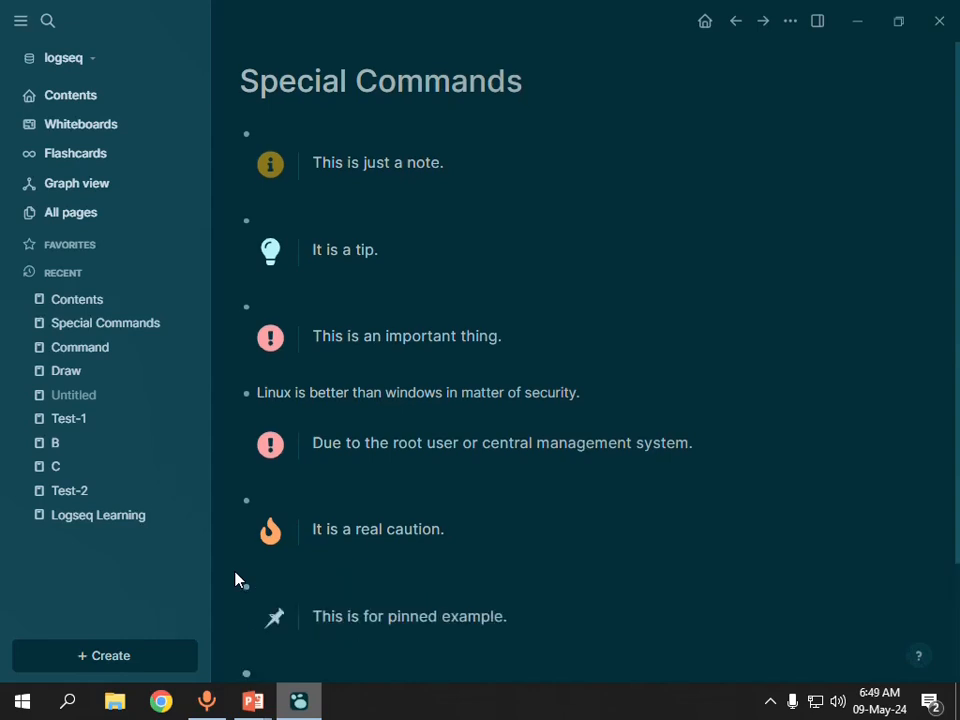
Check the PowerPoint slide for the next command, return to Logseq and insert a Warning block with the < special command.
{"action": "scroll", "coordinate": [409, 411], "scroll_direction": "down", "scroll_amount": 1}
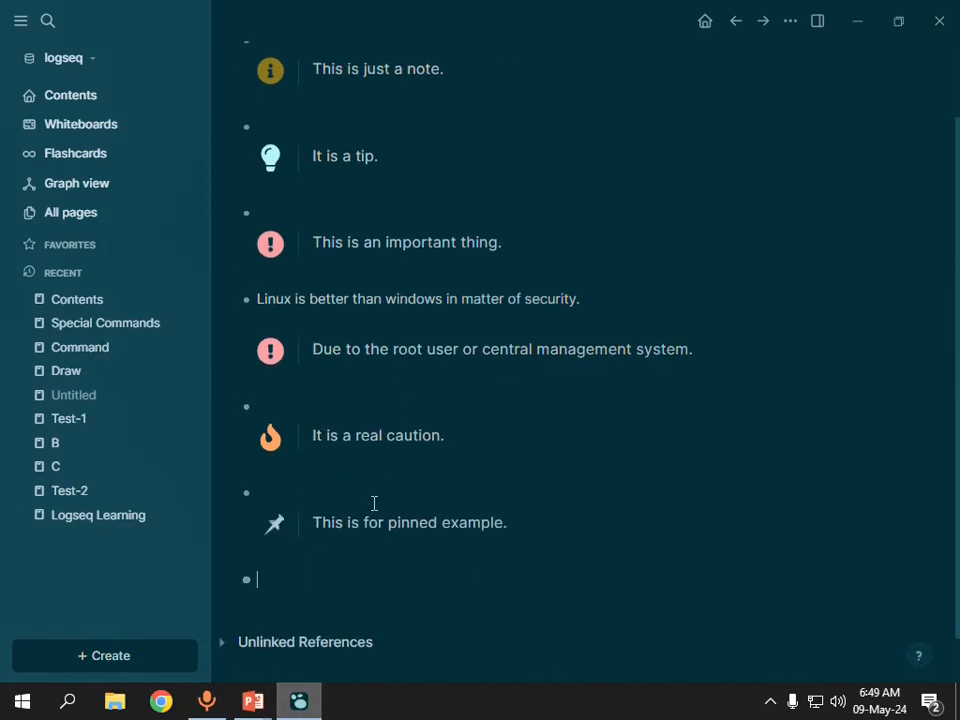
{"action": "key", "text": "alt+Tab"}
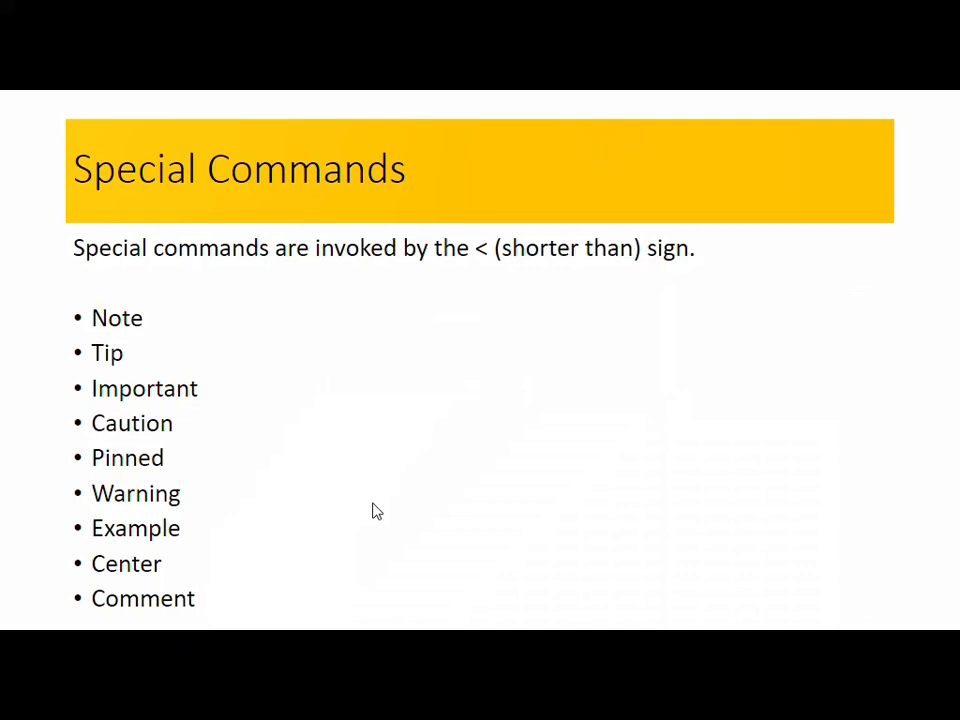
{"action": "key", "text": "alt+Tab"}
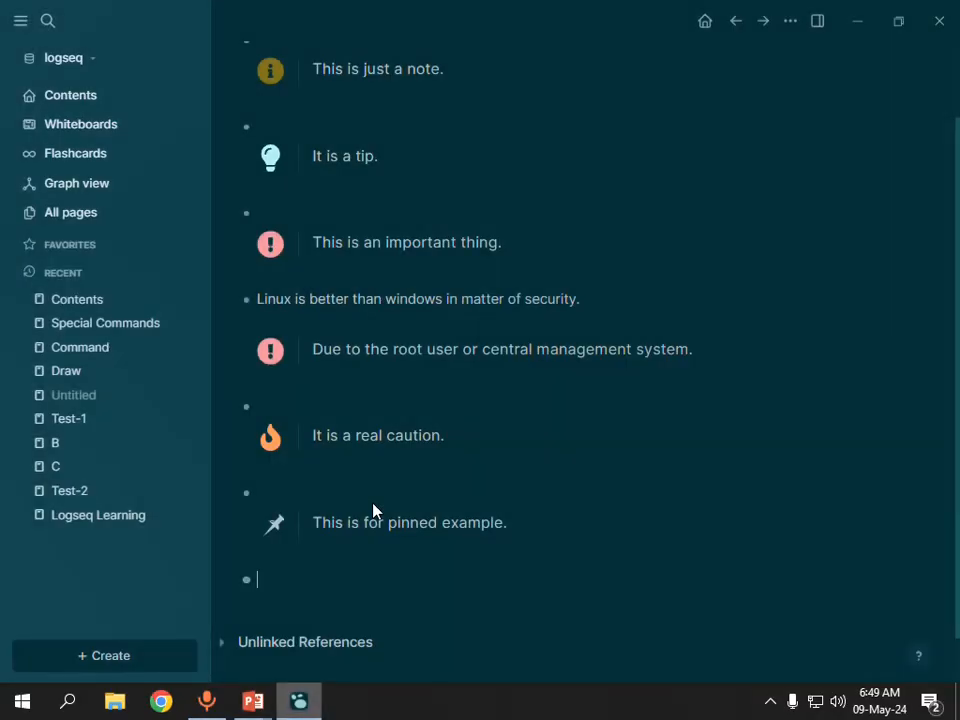
{"action": "type", "text": "<"}
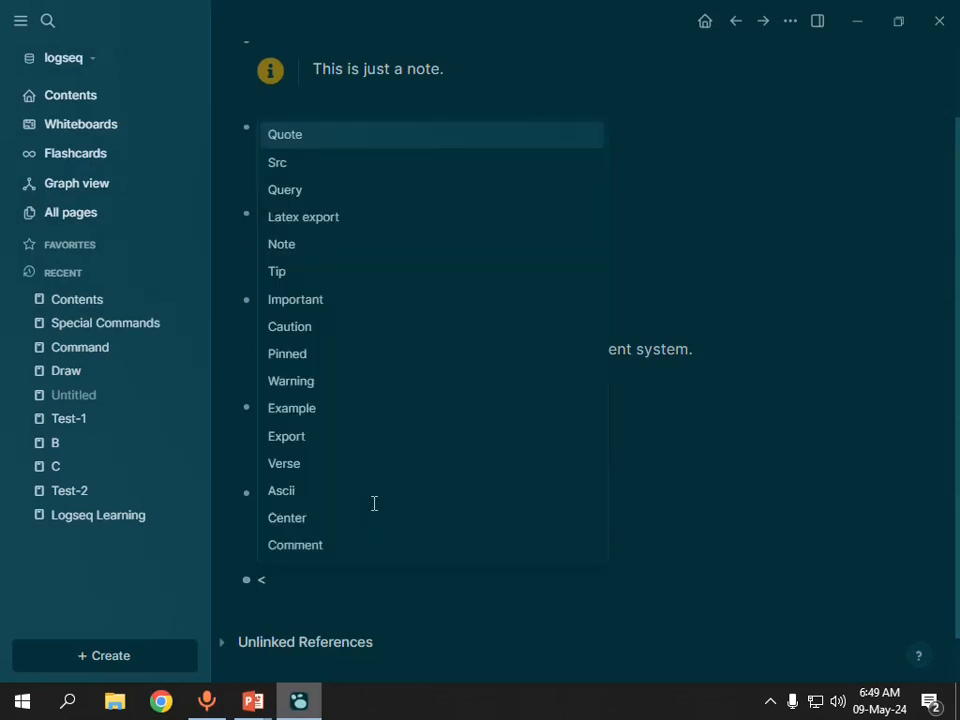
{"action": "key", "text": "Down"}
{"action": "key", "text": "Down"}
{"action": "key", "text": "Down"}
{"action": "key", "text": "Down"}
{"action": "key", "text": "Down"}
{"action": "key", "text": "Down"}
{"action": "key", "text": "Down"}
{"action": "key", "text": "Down"}
{"action": "key", "text": "Down"}
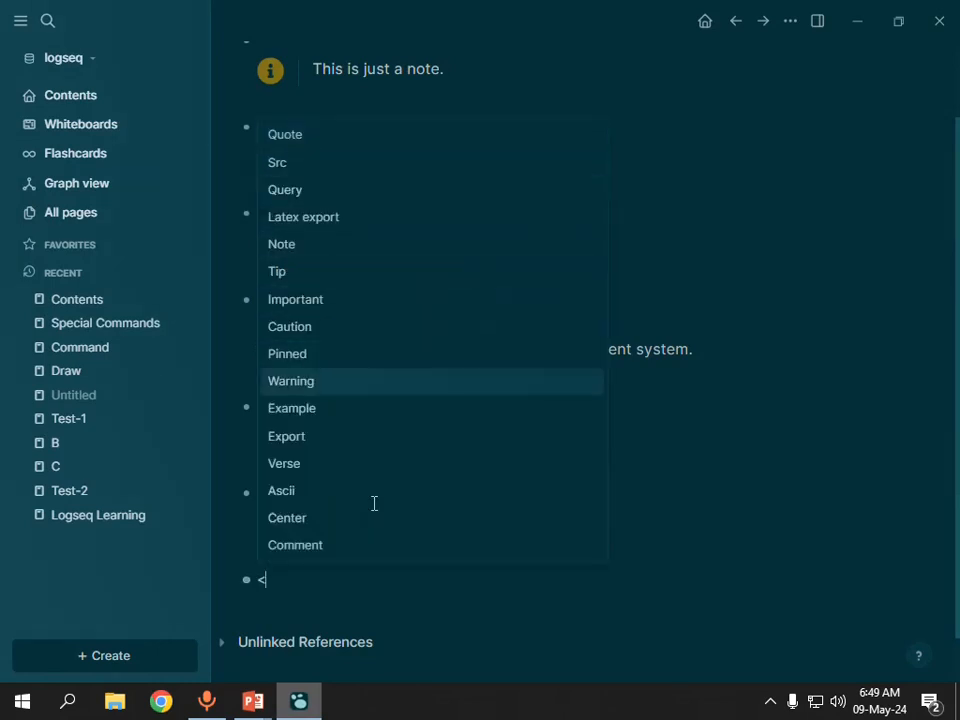
{"action": "key", "text": "Return"}
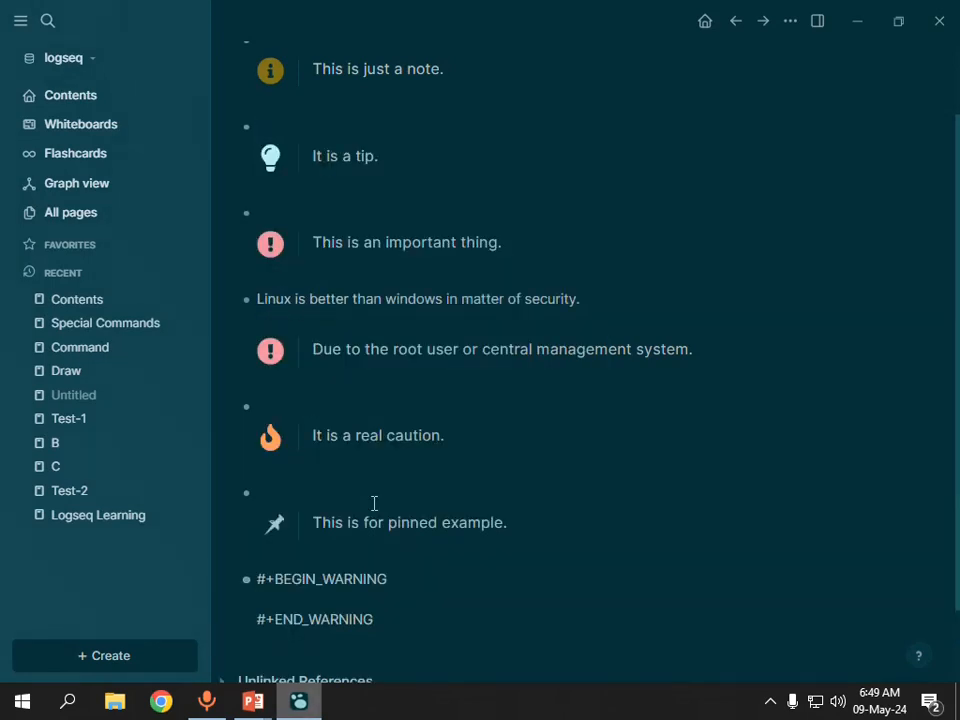
Enter "This ia a warning." in the Warning block and add an empty block below it.
{"action": "type", "text": "This ia s"}
{"action": "key", "text": "BackSpace"}
{"action": "type", "text": "a warning."}
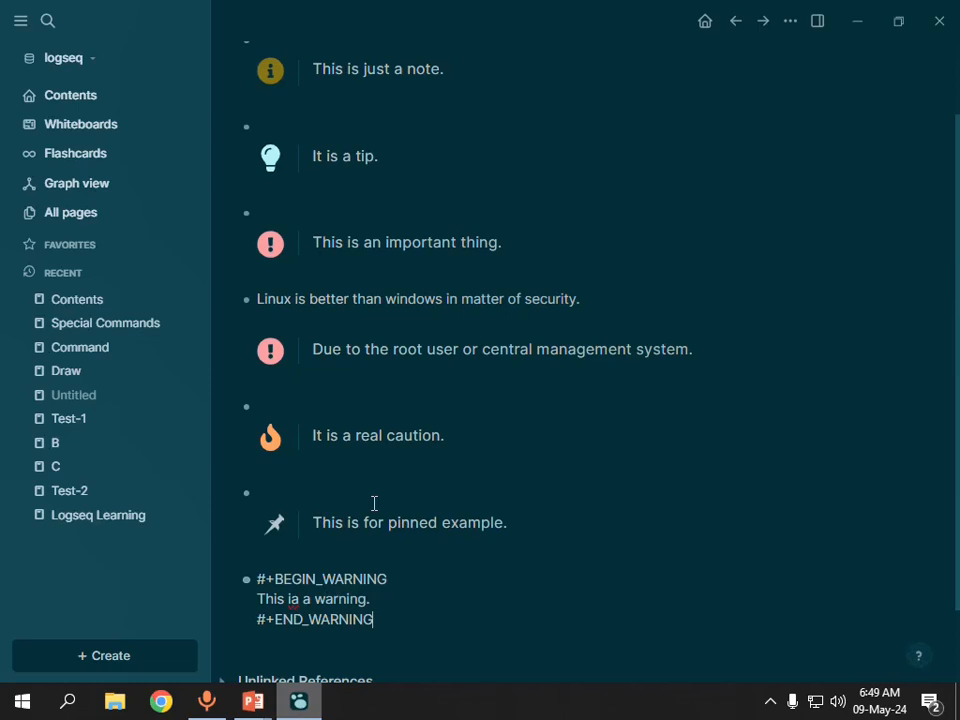
{"action": "key", "text": "Return"}
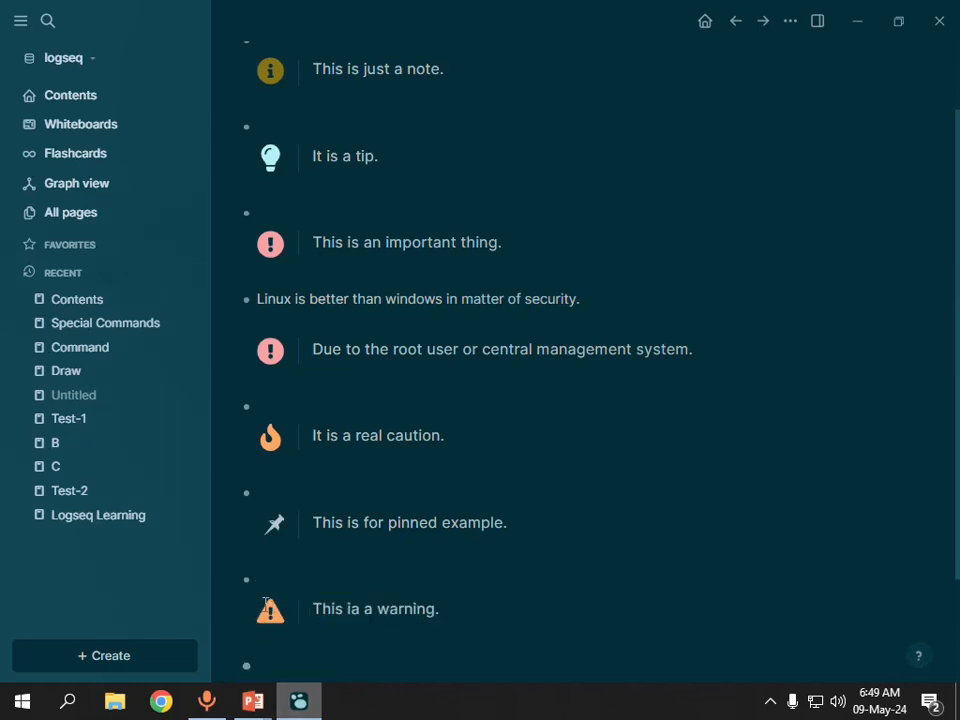
{"action": "scroll", "coordinate": [308, 521], "scroll_direction": "up", "scroll_amount": 1}
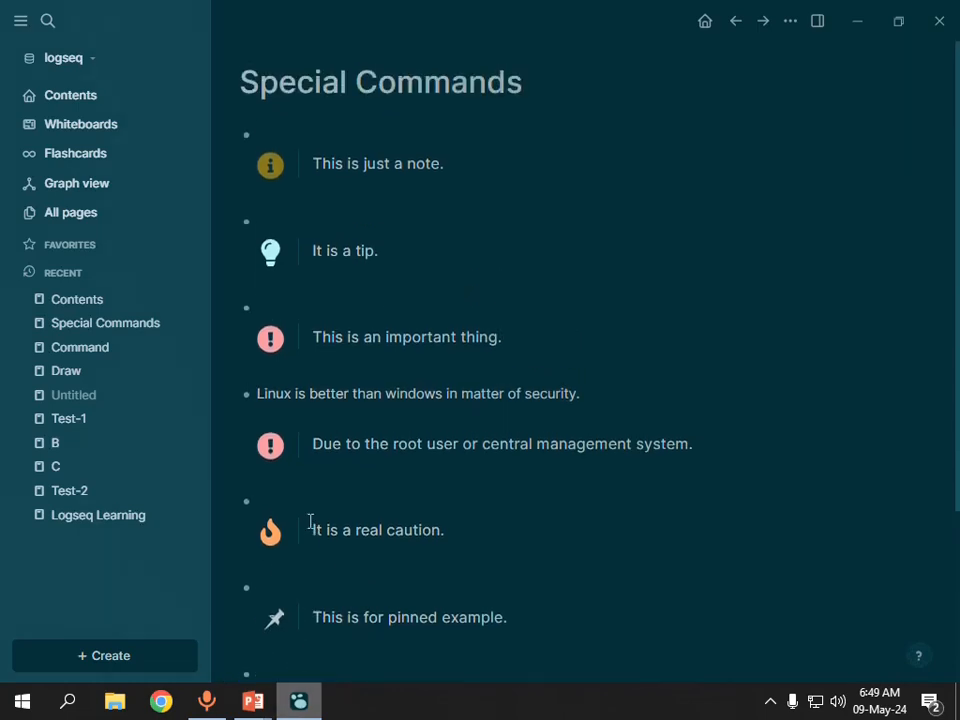
{"action": "scroll", "coordinate": [310, 521], "scroll_direction": "down", "scroll_amount": 3}
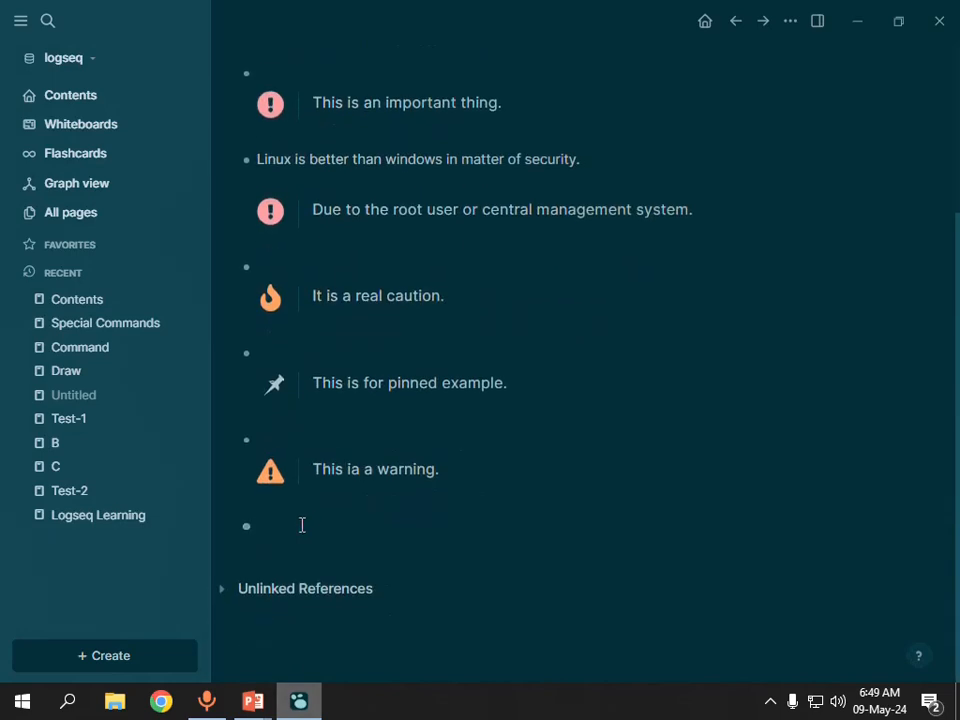
Consult the PowerPoint slide again, return to Logseq and insert an Example block with the < special command.
{"action": "key", "text": "alt+Tab"}
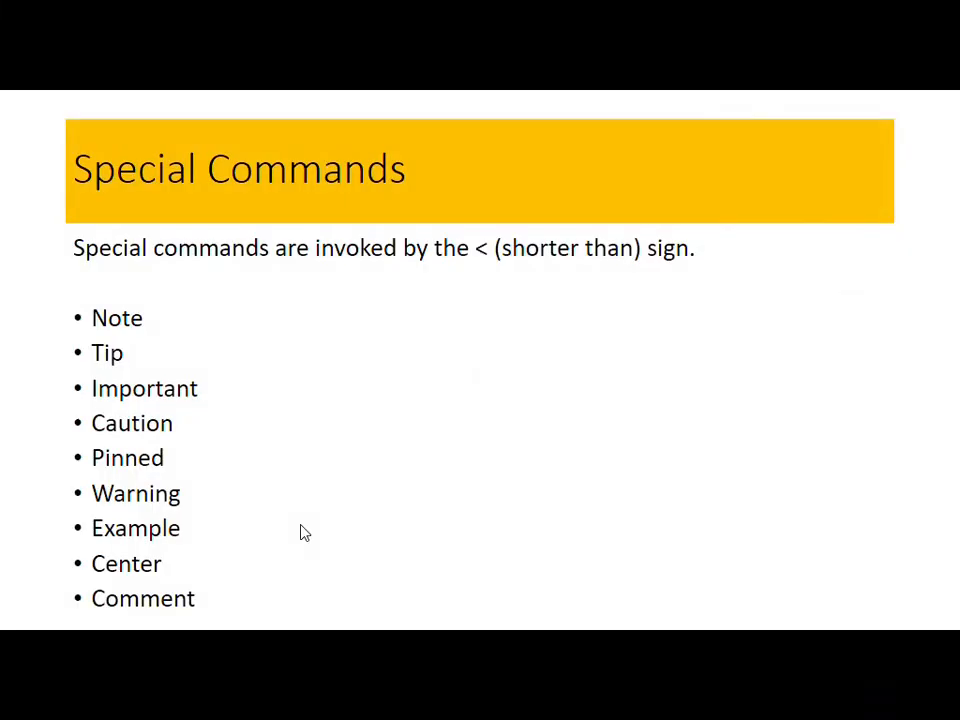
{"action": "key", "text": "alt+Tab"}
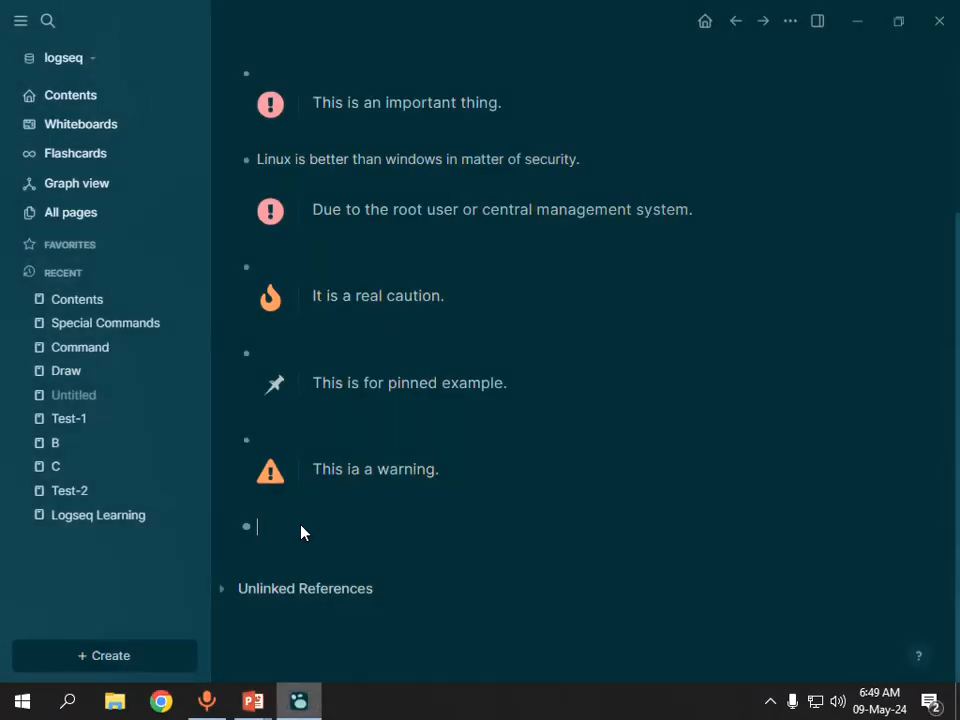
{"action": "left_click", "coordinate": [301, 530]}
{"action": "type", "text": "<"}
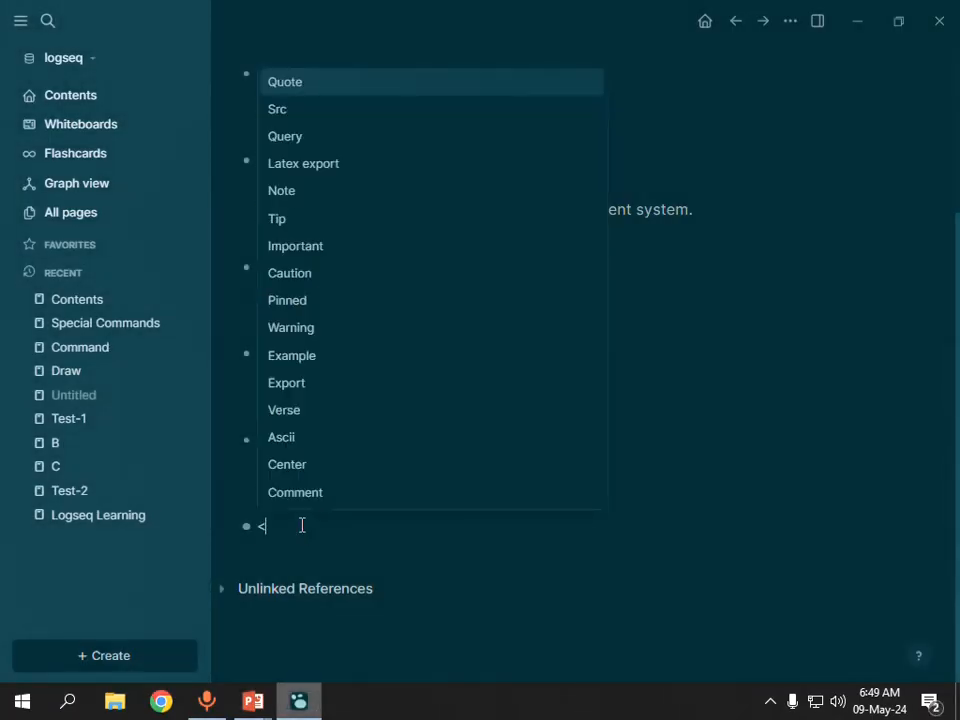
{"action": "type", "text": "ex"}
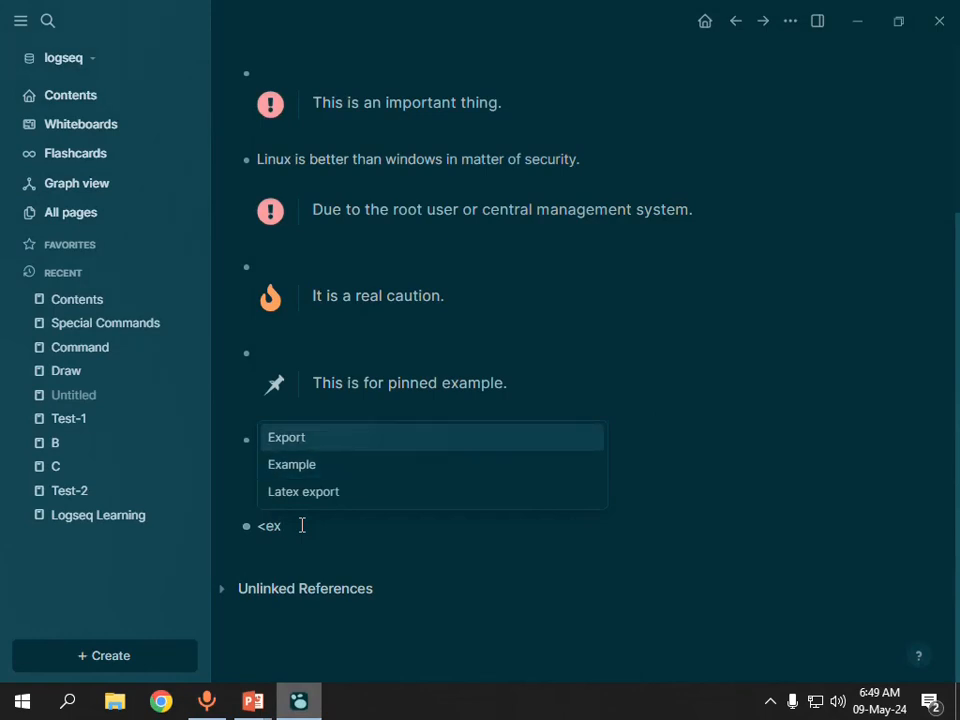
{"action": "key", "text": "Down"}
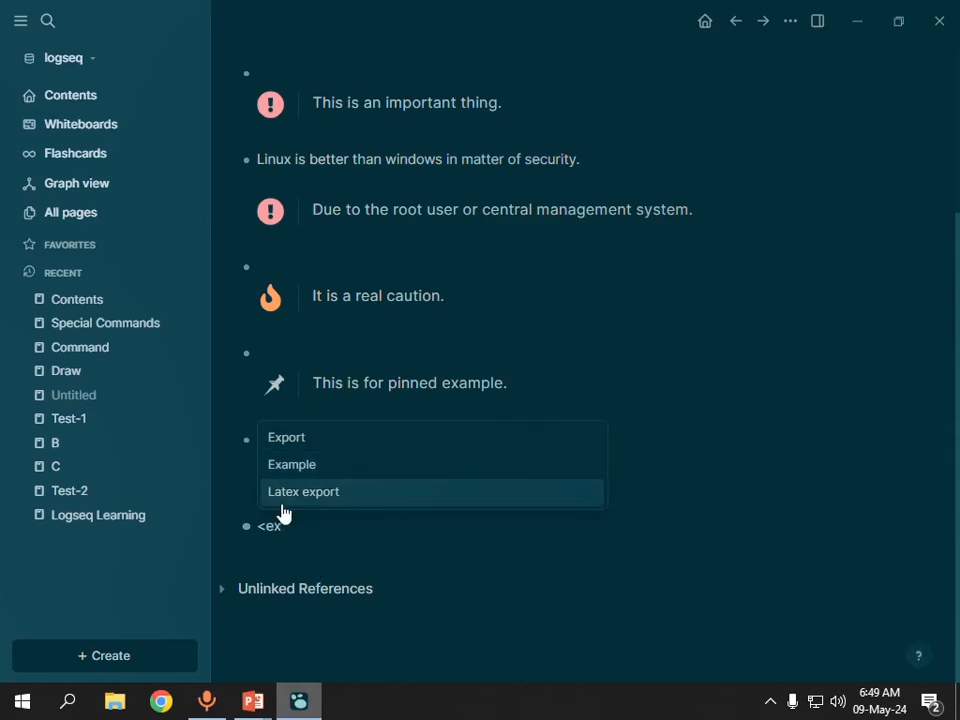
{"action": "left_click", "coordinate": [308, 465]}
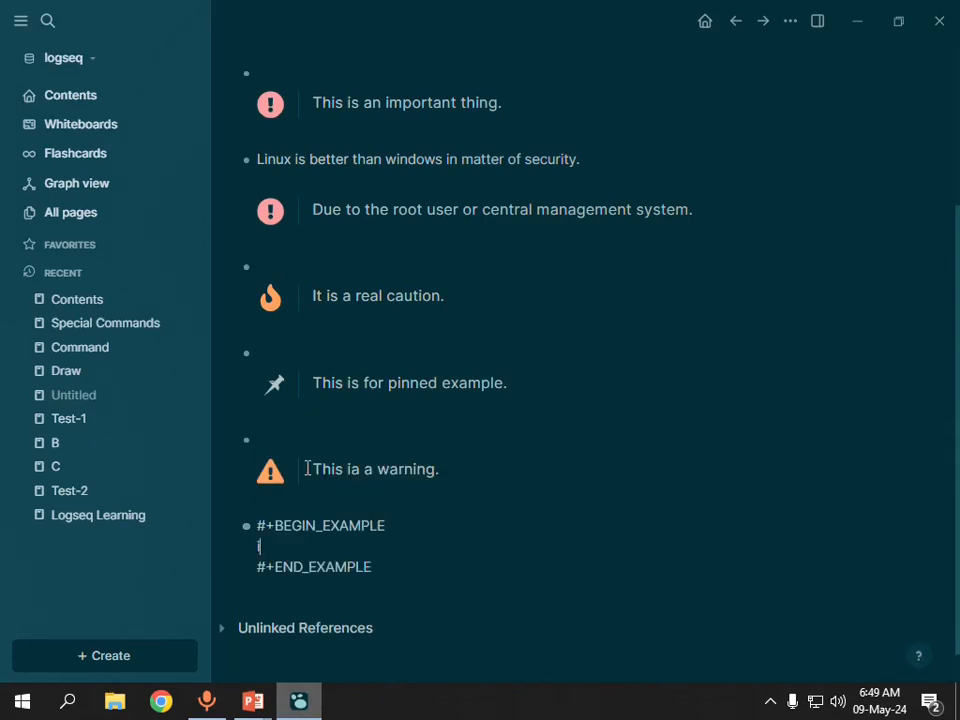
Enter "it's just an example." in the Example block and add an empty block below it.
{"action": "type", "text": "it's justa an ex"}
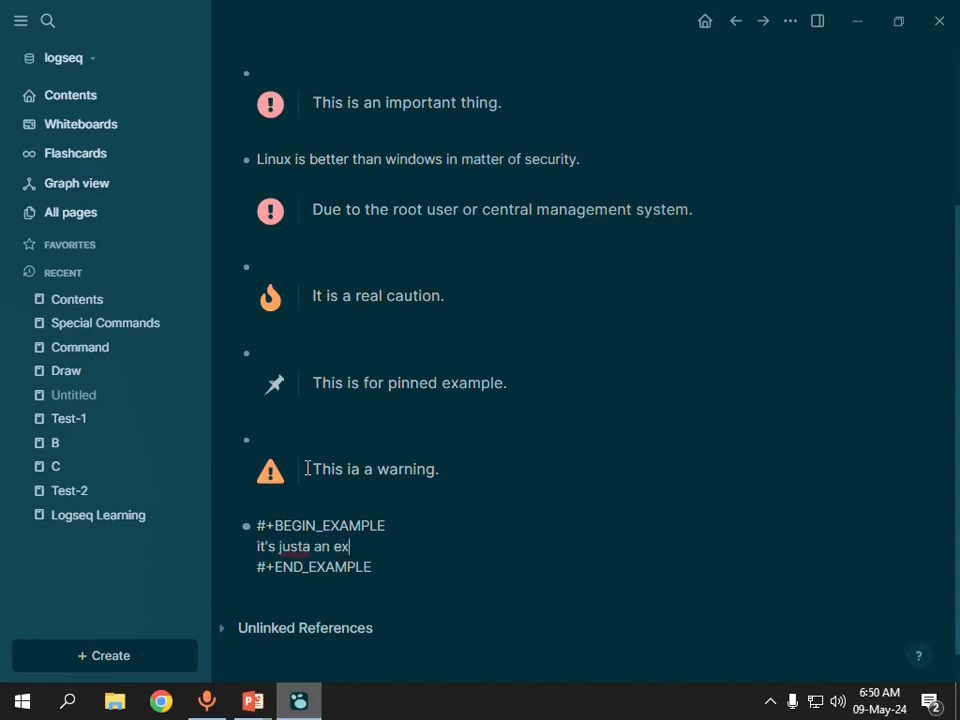
{"action": "type", "text": "ample."}
{"action": "key", "text": "Left"}
{"action": "key", "text": "Left"}
{"action": "key", "text": "Left"}
{"action": "key", "text": "Left"}
{"action": "key", "text": "Left"}
{"action": "key", "text": "Left"}
{"action": "key", "text": "Left"}
{"action": "key", "text": "Left"}
{"action": "key", "text": "Left"}
{"action": "key", "text": "Left"}
{"action": "key", "text": "Left"}
{"action": "key", "text": "Left"}
{"action": "key", "text": "BackSpace"}
{"action": "key", "text": "Right"}
{"action": "key", "text": "Right"}
{"action": "key", "text": "Right"}
{"action": "key", "text": "Right"}
{"action": "key", "text": "Right"}
{"action": "key", "text": "Right"}
{"action": "key", "text": "Right"}
{"action": "key", "text": "Right"}
{"action": "key", "text": "Right"}
{"action": "key", "text": "Right"}
{"action": "key", "text": "Right"}
{"action": "key", "text": "Right"}
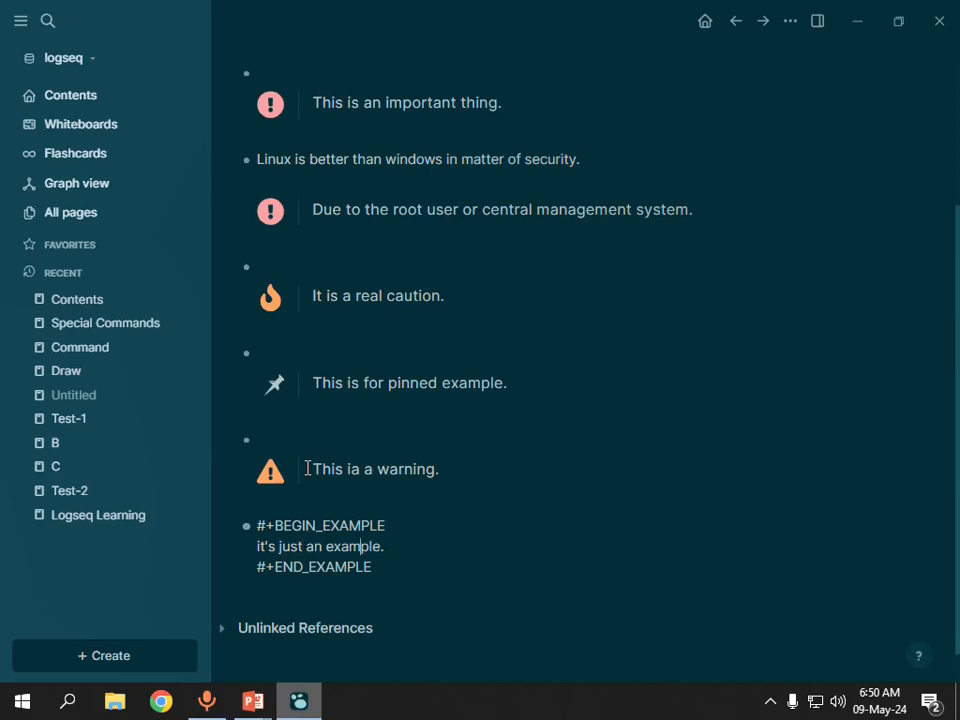
{"action": "key", "text": "Down"}
{"action": "key", "text": "Return"}
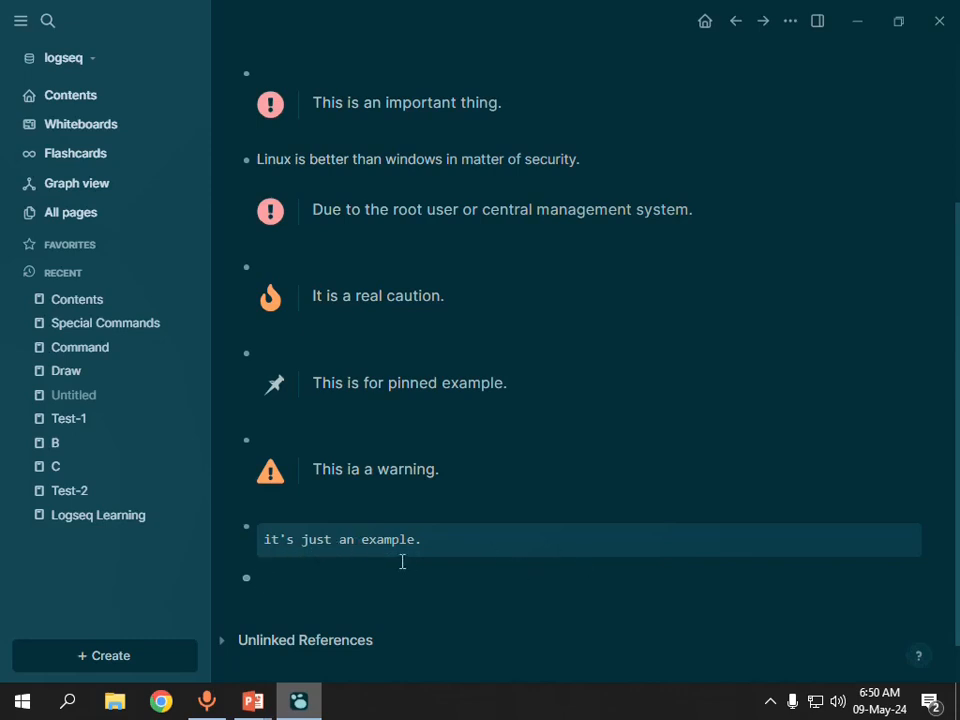
Check the PowerPoint slide, return to Logseq and insert a Center block with the < special command.
{"action": "key", "text": "alt+Tab"}
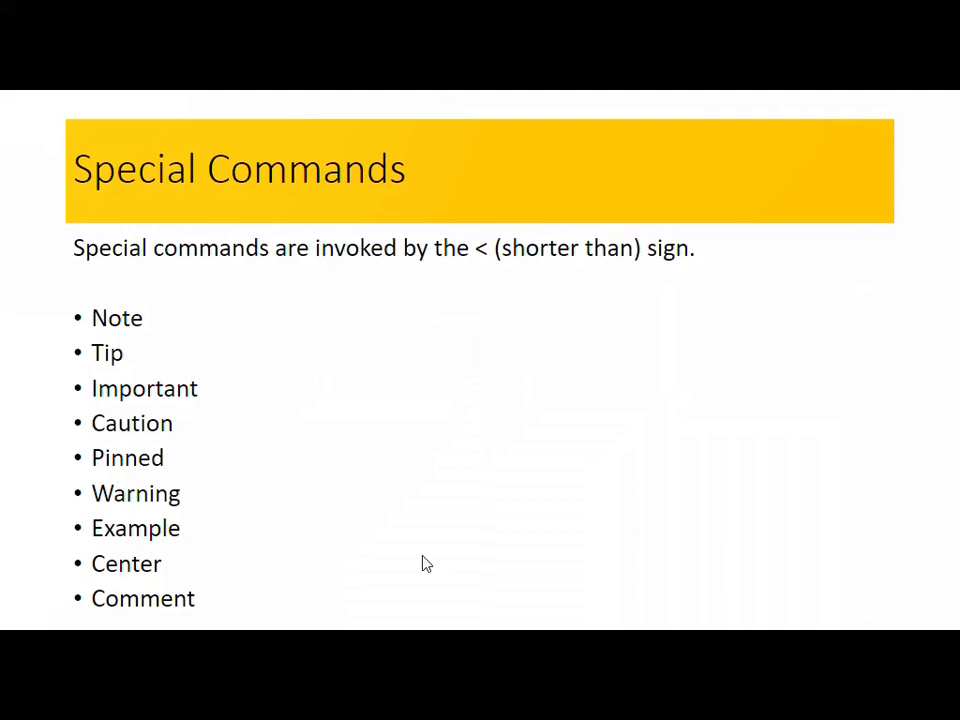
{"action": "key", "text": "alt+Tab"}
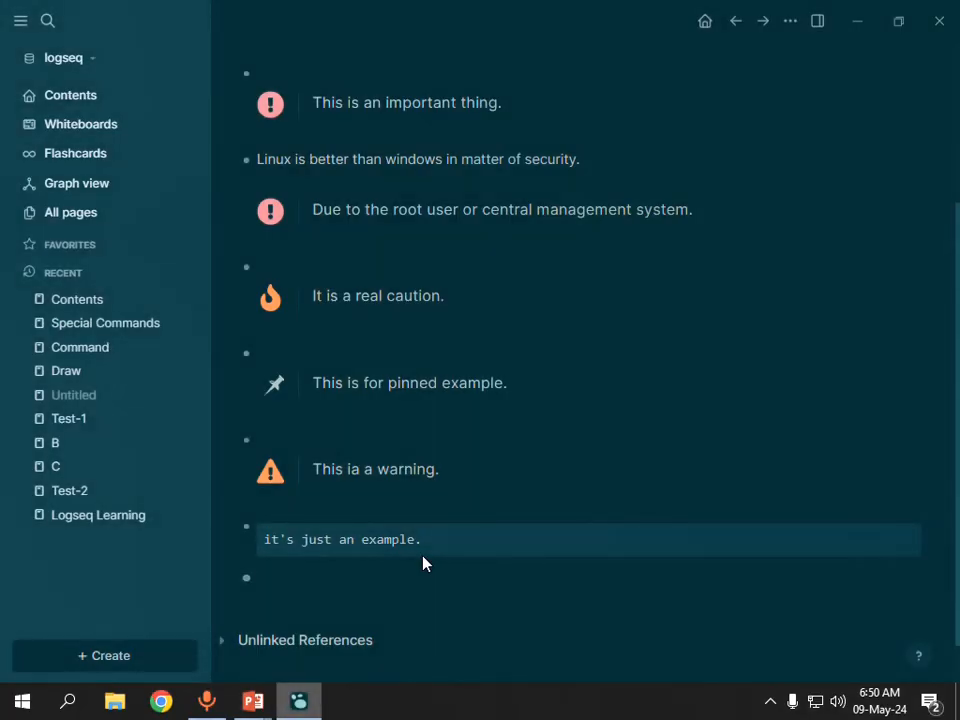
{"action": "type", "text": ","}
{"action": "type", "text": "<"}
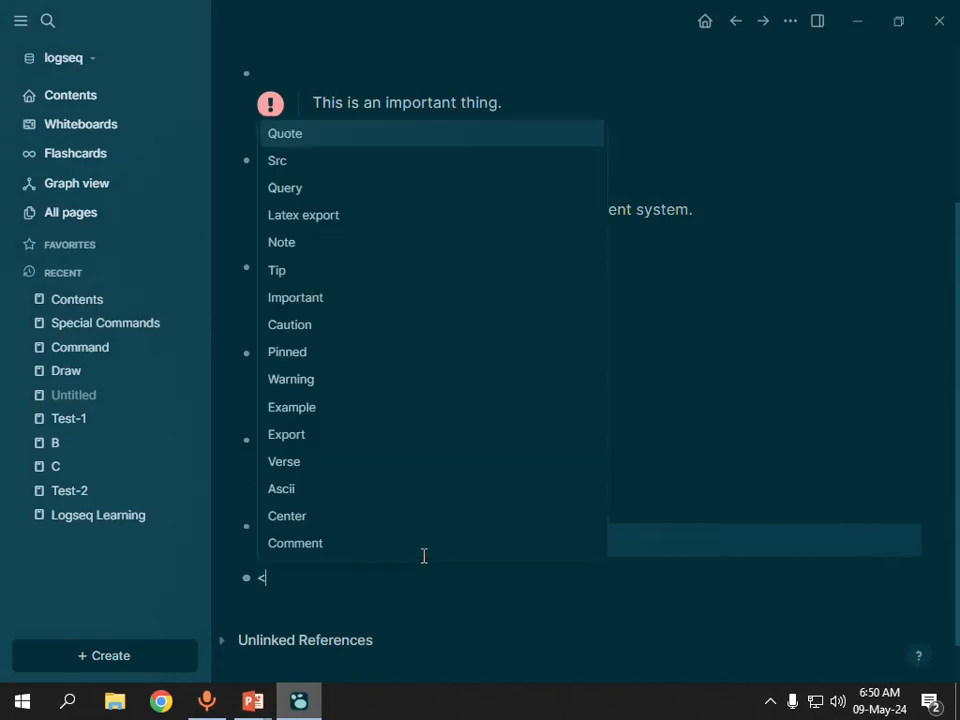
{"action": "key", "text": "Down"}
{"action": "key", "text": "Down"}
{"action": "key", "text": "Down"}
{"action": "key", "text": "Down"}
{"action": "key", "text": "Down"}
{"action": "key", "text": "Down"}
{"action": "key", "text": "Down"}
{"action": "key", "text": "Down"}
{"action": "key", "text": "Down"}
{"action": "key", "text": "Down"}
{"action": "key", "text": "Down"}
{"action": "key", "text": "Down"}
{"action": "key", "text": "Down"}
{"action": "key", "text": "Down"}
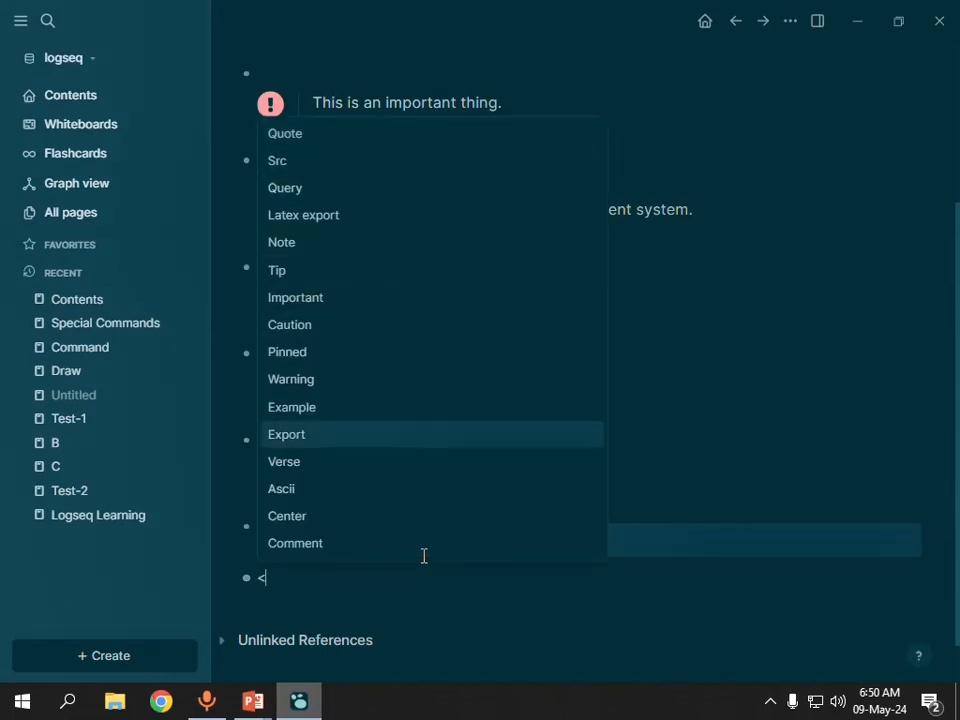
{"action": "key", "text": "Return"}
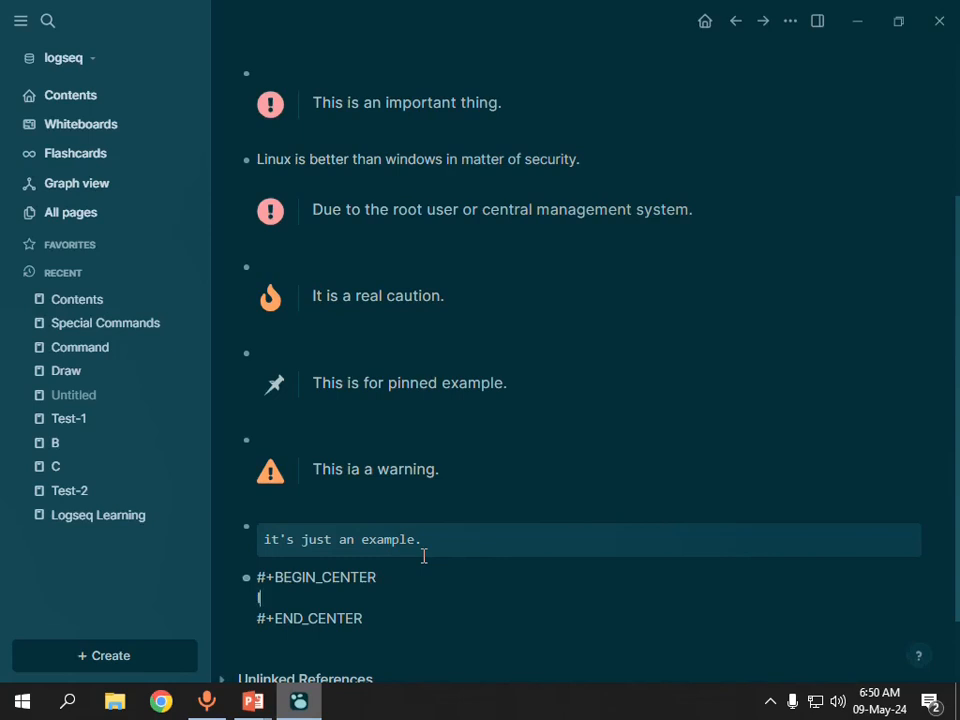
Enter "It's is center of topic." in the Center block and add an empty block below it.
{"action": "type", "text": "It's is center of"}
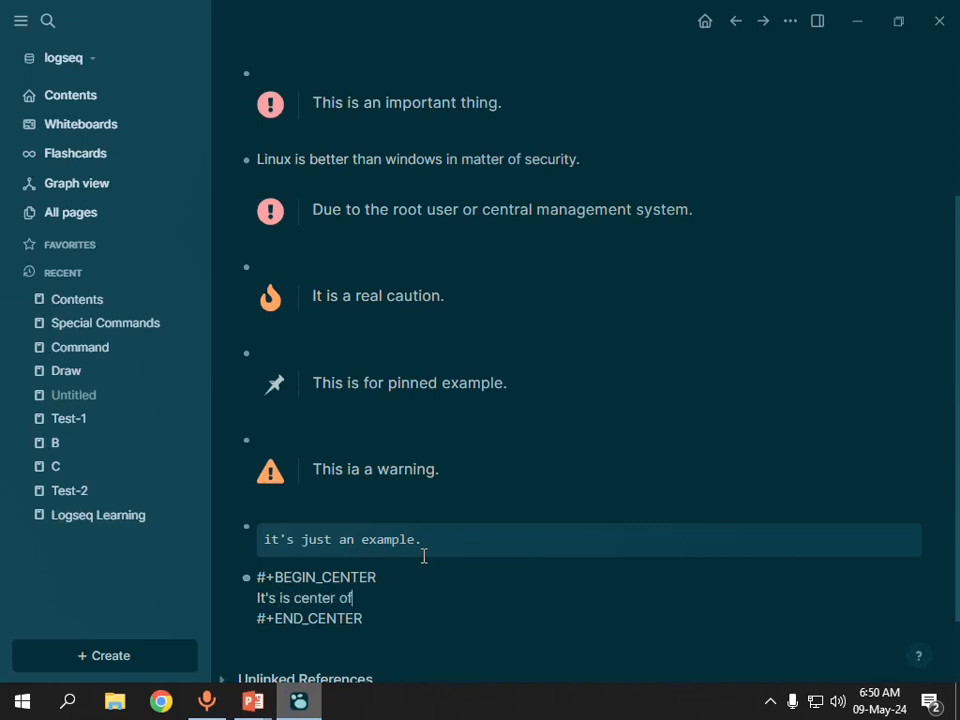
{"action": "type", "text": " topic."}
{"action": "key", "text": "Down"}
{"action": "key", "text": "Return"}
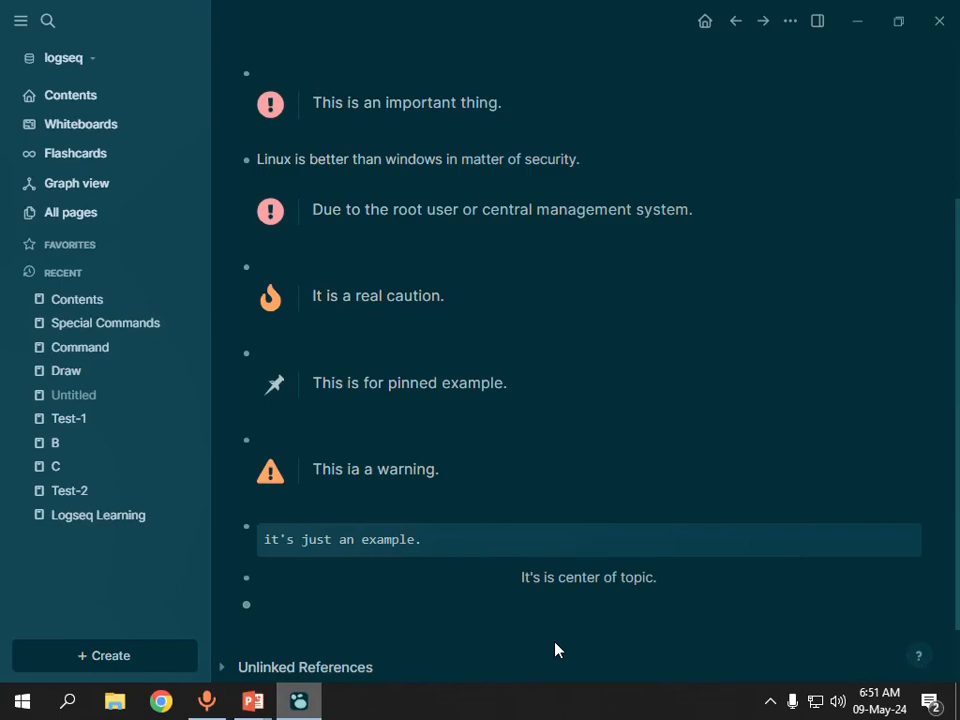
{"action": "key", "text": "alt+Tab"}
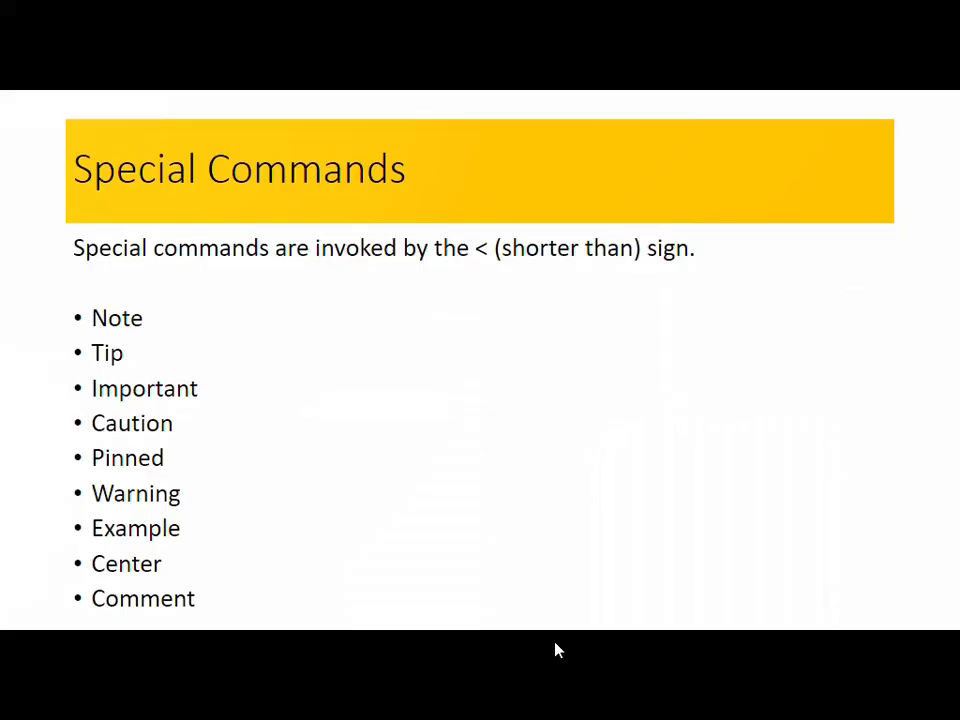
{"action": "key", "text": "alt+Tab"}
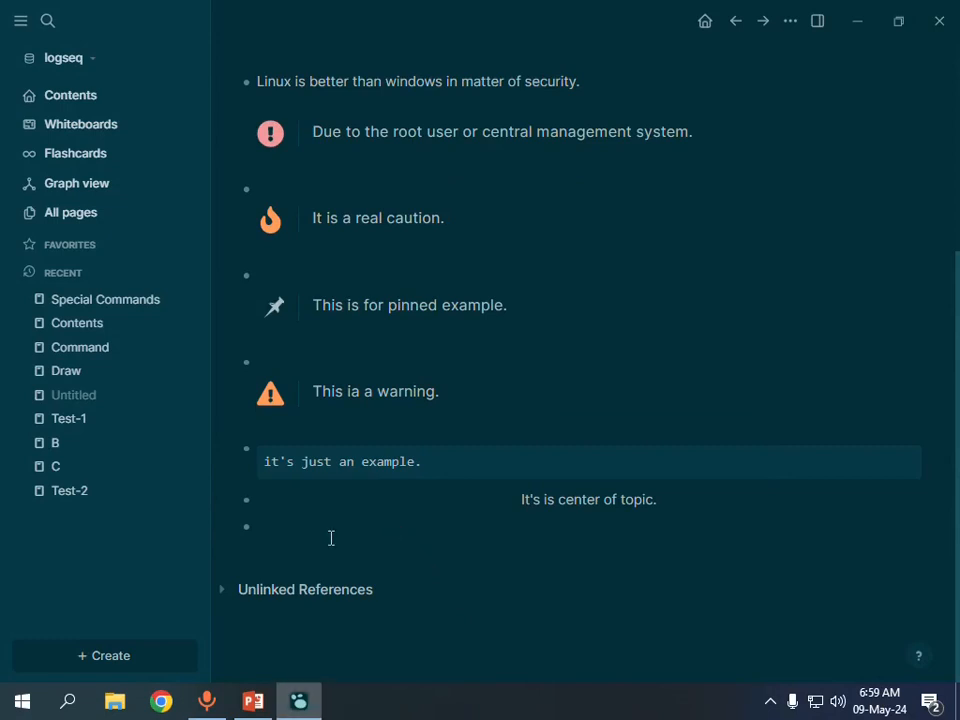
{"action": "left_click", "coordinate": [287, 525]}
{"action": "type", "text": "<"}
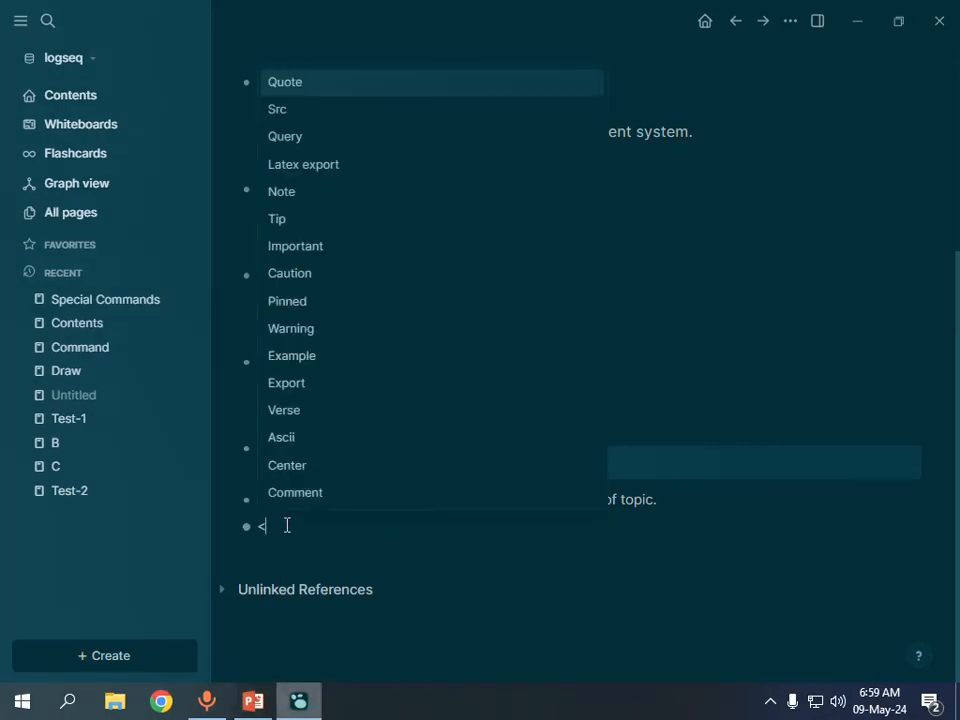
{"action": "key", "text": "Down"}
{"action": "key", "text": "Down"}
{"action": "key", "text": "Down"}
{"action": "key", "text": "Down"}
{"action": "key", "text": "Down"}
{"action": "key", "text": "Down"}
{"action": "key", "text": "Down"}
{"action": "key", "text": "Down"}
{"action": "key", "text": "Down"}
{"action": "key", "text": "Down"}
{"action": "key", "text": "Down"}
{"action": "key", "text": "Down"}
{"action": "key", "text": "Down"}
{"action": "key", "text": "Down"}
{"action": "key", "text": "Down"}
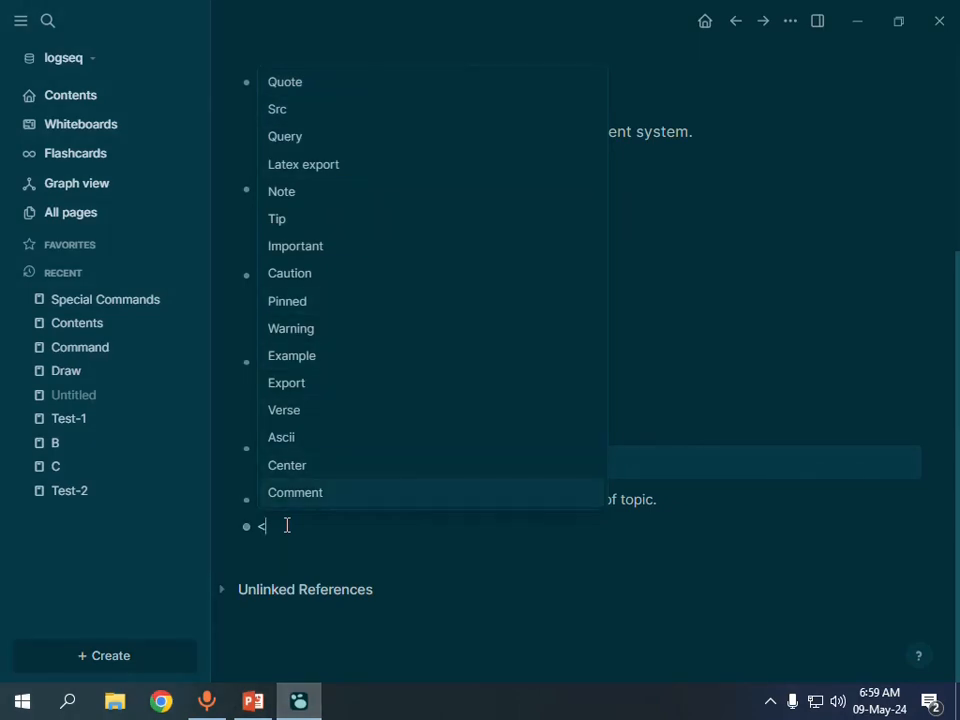
{"action": "key", "text": "Return"}
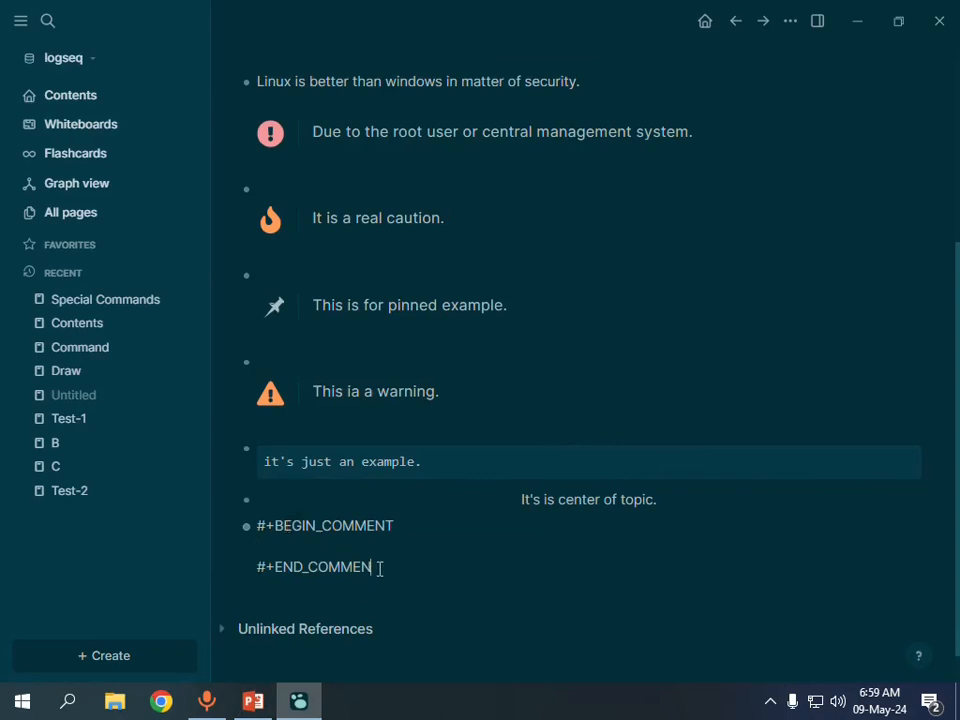
{"action": "key", "text": "BackSpace"}
{"action": "key", "text": "BackSpace"}
{"action": "key", "text": "BackSpace"}
{"action": "key", "text": "BackSpace"}
{"action": "key", "text": "BackSpace"}
{"action": "key", "text": "BackSpace"}
{"action": "key", "text": "BackSpace"}
{"action": "key", "text": "BackSpace"}
{"action": "key", "text": "BackSpace"}
{"action": "key", "text": "BackSpace"}
{"action": "key", "text": "BackSpace"}
{"action": "key", "text": "BackSpace"}
{"action": "key", "text": "BackSpace"}
{"action": "key", "text": "BackSpace"}
{"action": "key", "text": "BackSpace"}
{"action": "key", "text": "BackSpace"}
{"action": "key", "text": "BackSpace"}
{"action": "key", "text": "BackSpace"}
{"action": "key", "text": "BackSpace"}
{"action": "key", "text": "BackSpace"}
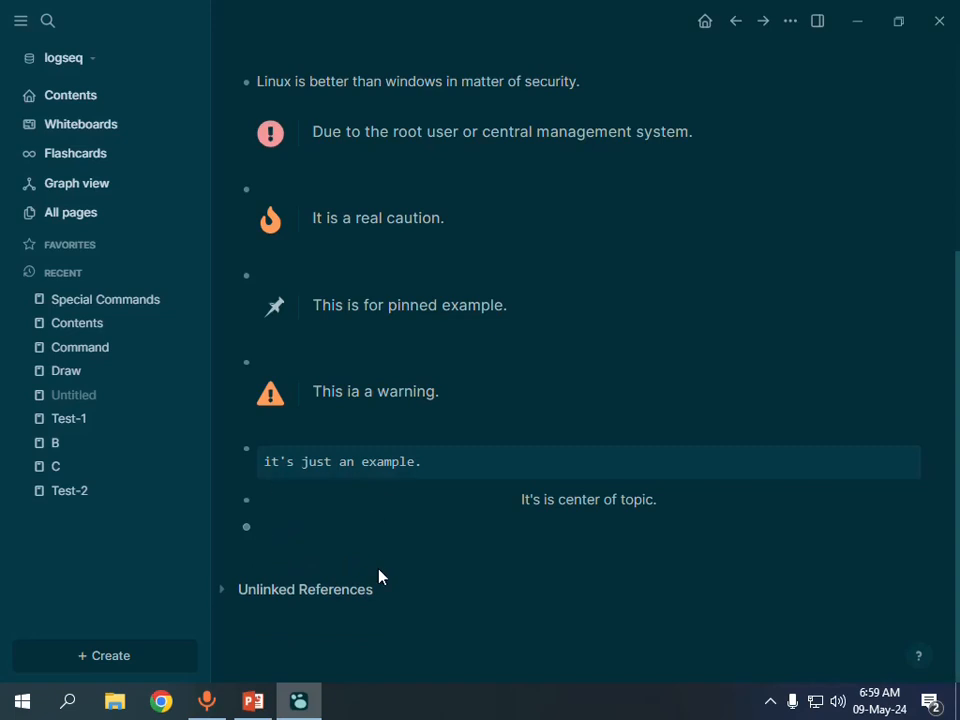
Enter "This is very important thing." in the empty last block and start a new line within the same block.
{"action": "type", "text": "This is very i"}
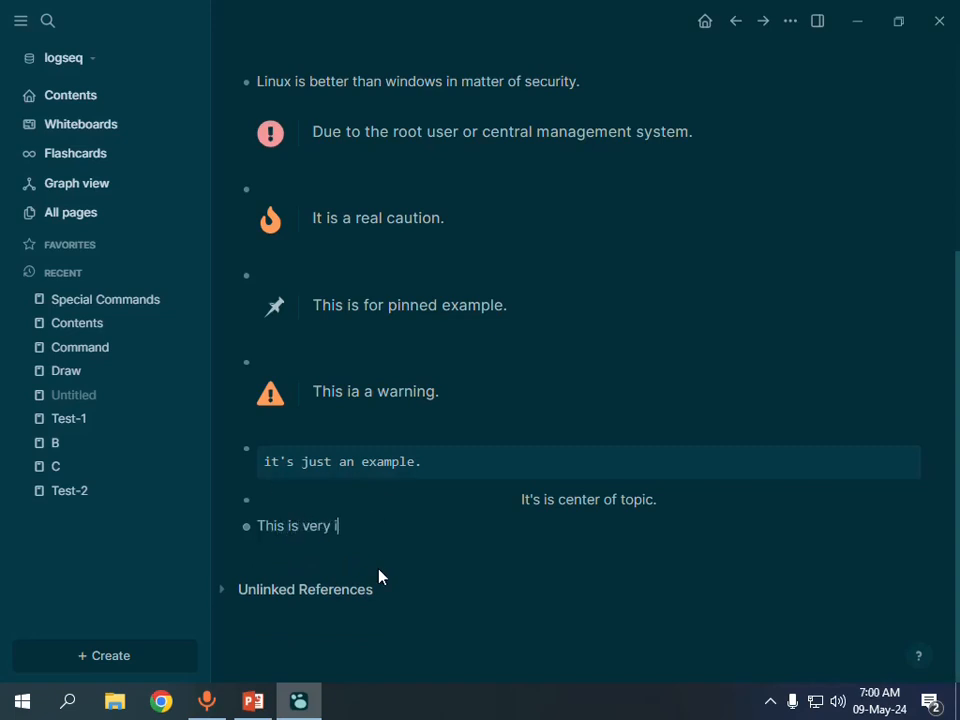
{"action": "type", "text": "mportant thing."}
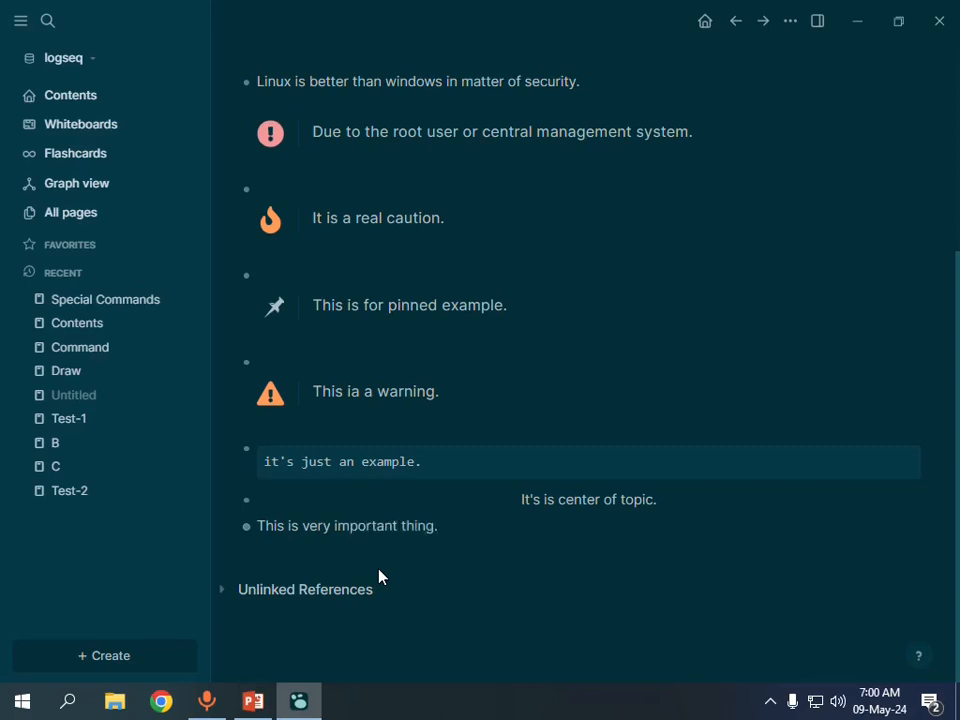
{"action": "key", "text": "Return"}
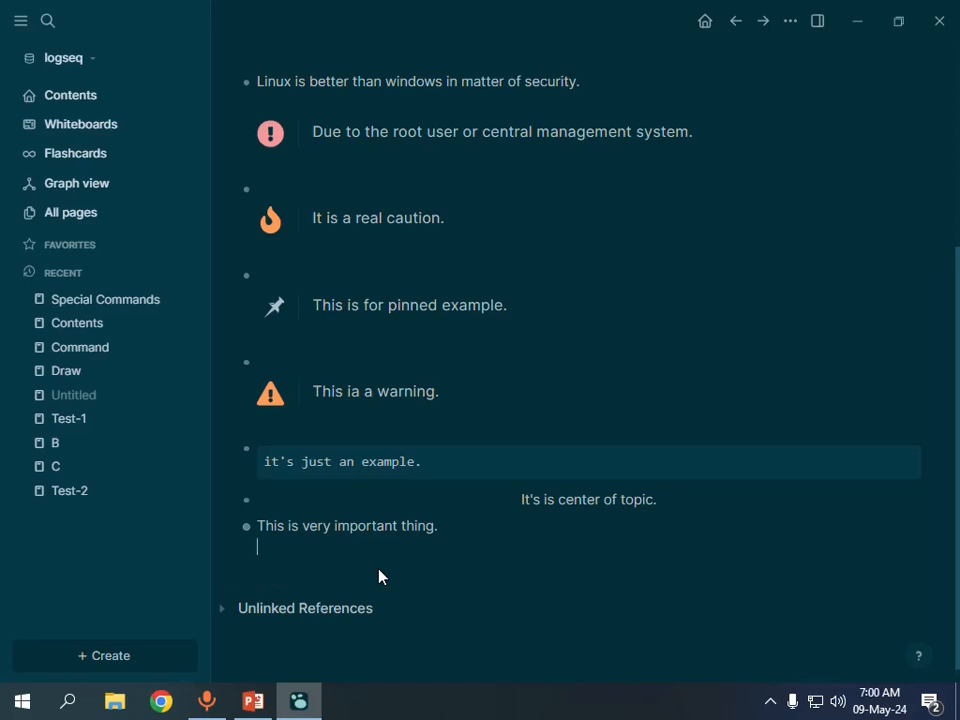
Insert a Comment block with the < special command on the new line under "This is very important thing.".
{"action": "type", "text": "<"}
{"action": "key", "text": "Down"}
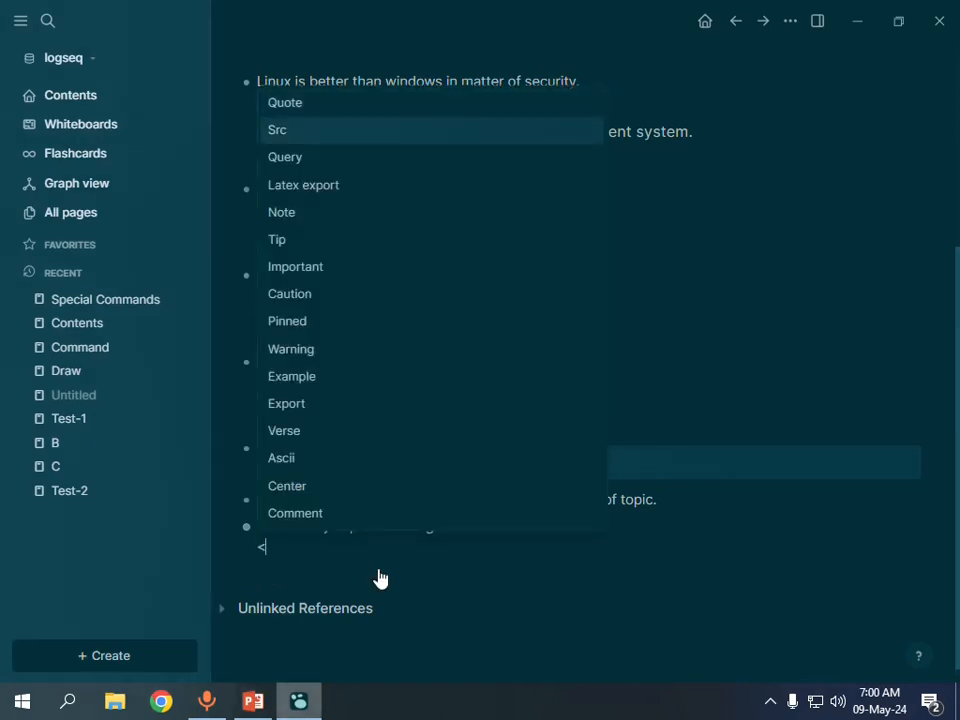
{"action": "key", "text": "Down"}
{"action": "key", "text": "Down"}
{"action": "key", "text": "Down"}
{"action": "key", "text": "Down"}
{"action": "key", "text": "Down"}
{"action": "key", "text": "Down"}
{"action": "key", "text": "Down"}
{"action": "key", "text": "Down"}
{"action": "key", "text": "Down"}
{"action": "key", "text": "Down"}
{"action": "key", "text": "Down"}
{"action": "key", "text": "Down"}
{"action": "key", "text": "Down"}
{"action": "key", "text": "Down"}
{"action": "key", "text": "Return"}
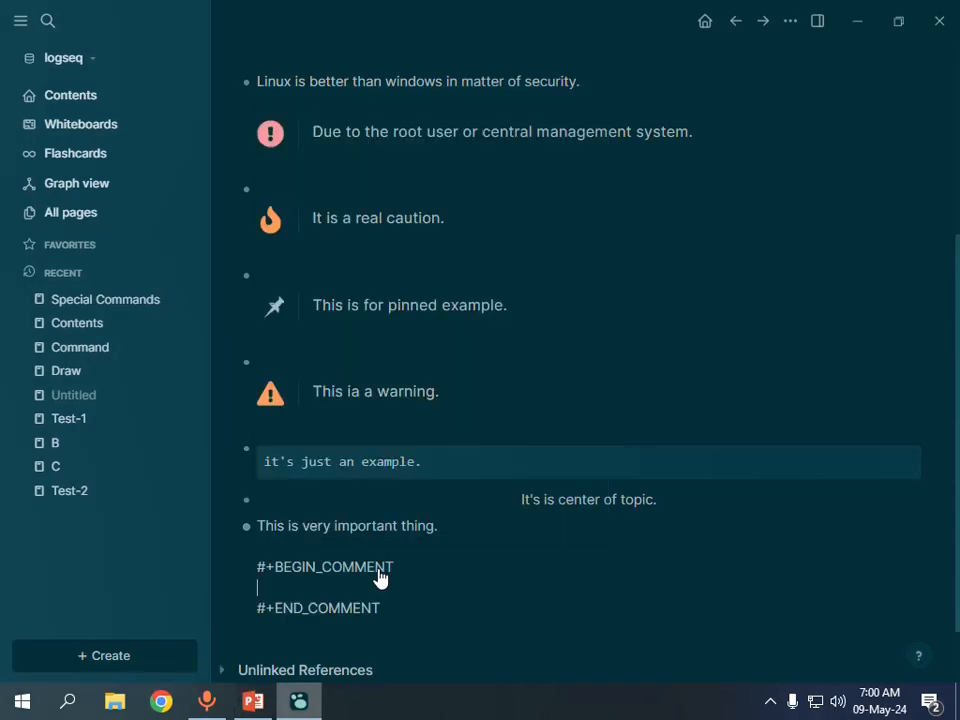
Enter "Do not change it." in the Comment block and add an empty block below it.
{"action": "type", "text": "do"}
{"action": "key", "text": "BackSpace"}
{"action": "key", "text": "BackSpace"}
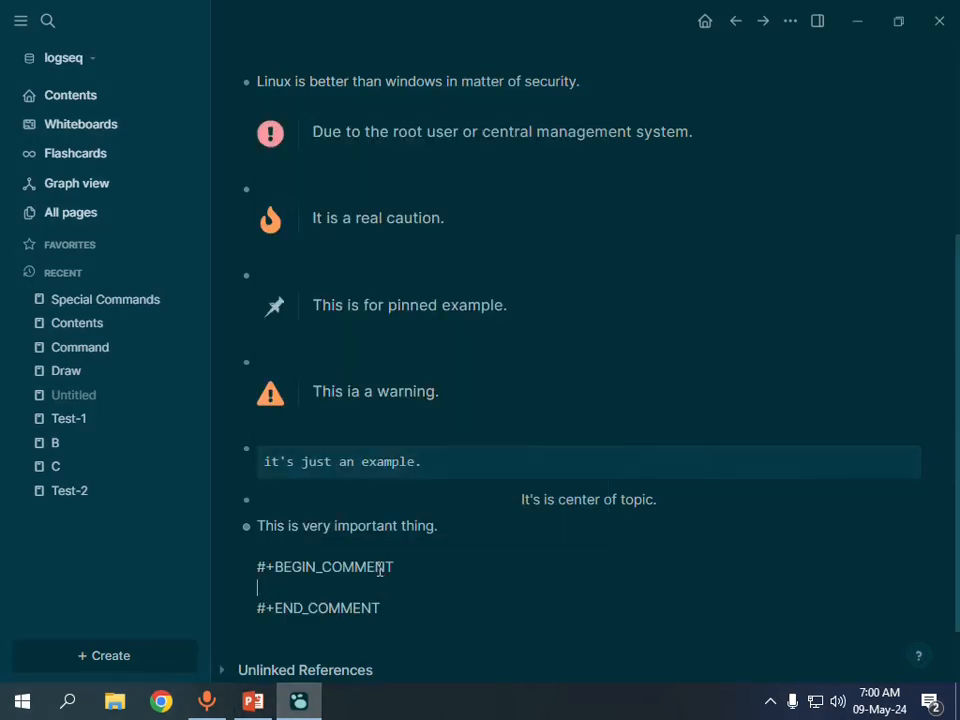
{"action": "type", "text": "Do not change it."}
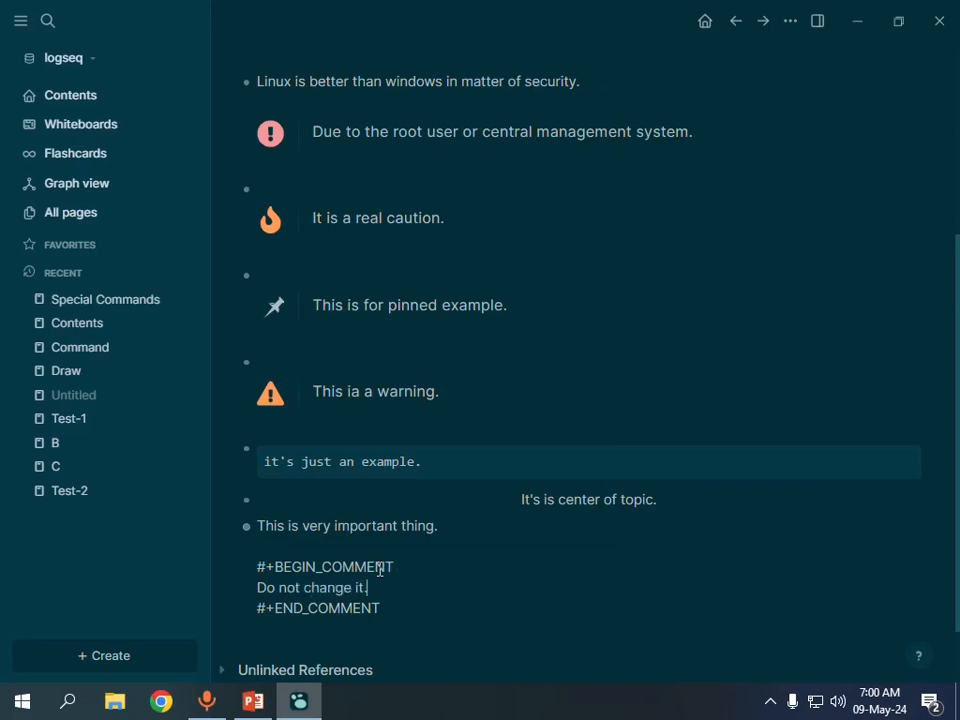
{"action": "key", "text": "Down"}
{"action": "key", "text": "Return"}
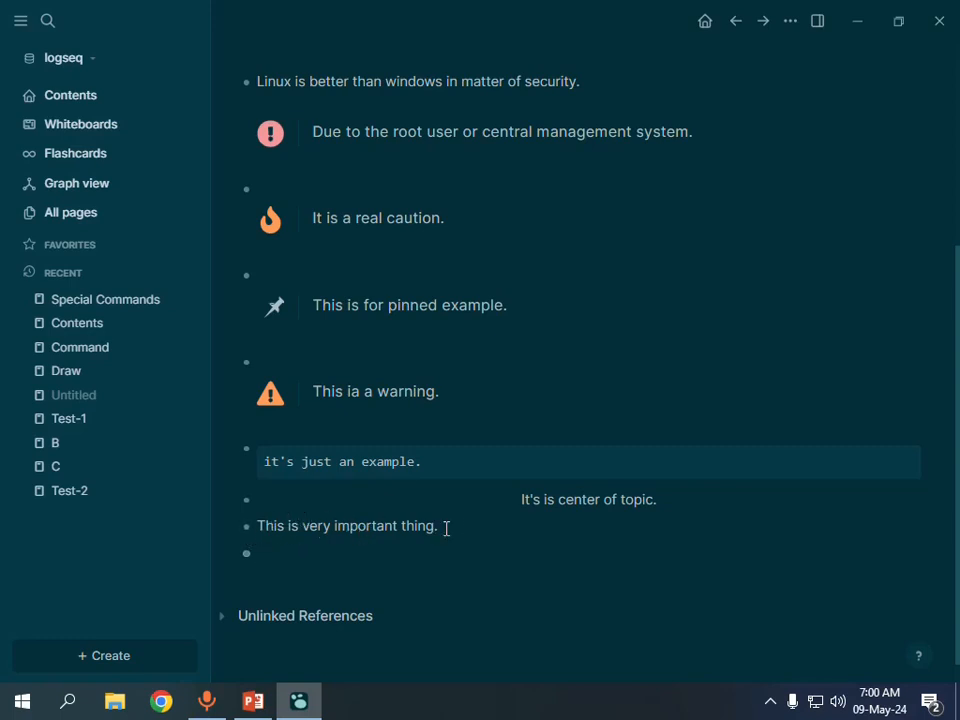
Reopen the "This is very important thing." block for editing and add another empty block after its comment.
{"action": "type", "text": "#+BEGIN_COMMENT Do not change it. #+END_COMMENT"}
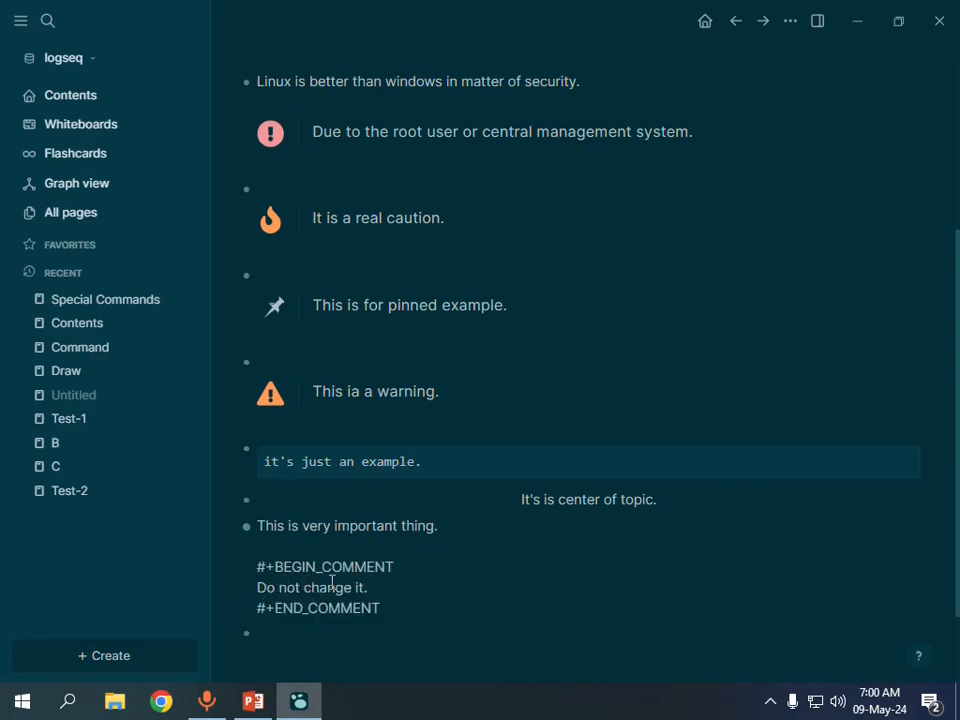
{"action": "left_click", "coordinate": [453, 526]}
{"action": "key", "text": "Down"}
{"action": "key", "text": "Down"}
{"action": "key", "text": "Right"}
{"action": "key", "text": "Right"}
{"action": "key", "text": "Down"}
{"action": "key", "text": "Down"}
{"action": "key", "text": "End"}
{"action": "key", "text": "Return"}
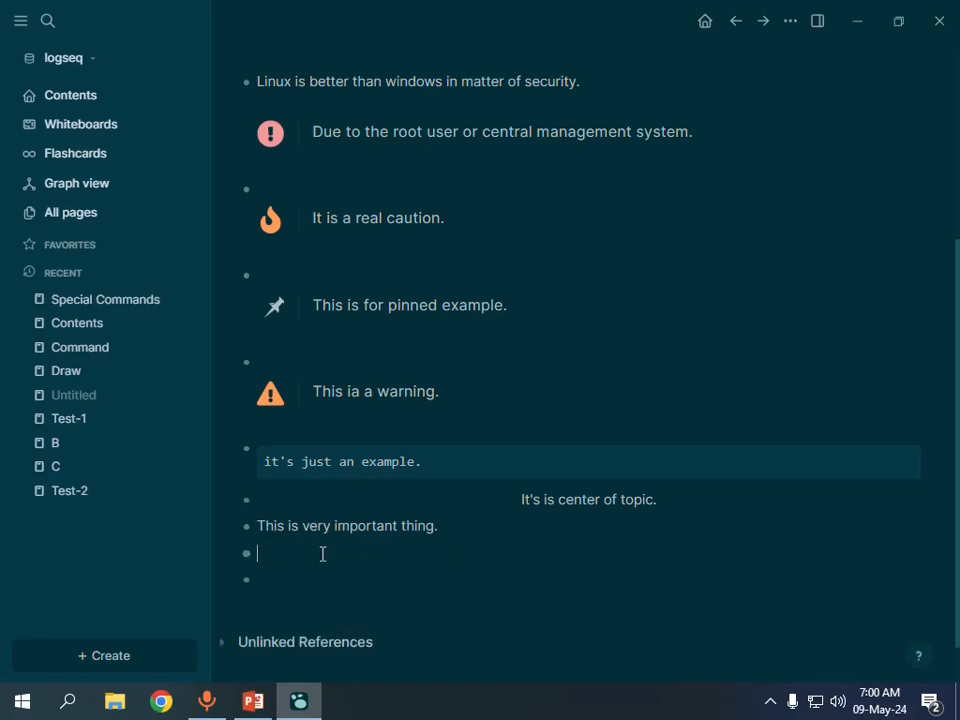
Open the "This is very important thing." block once more to view its hidden comment, and leave it unedited.
{"action": "left_click", "coordinate": [444, 529]}
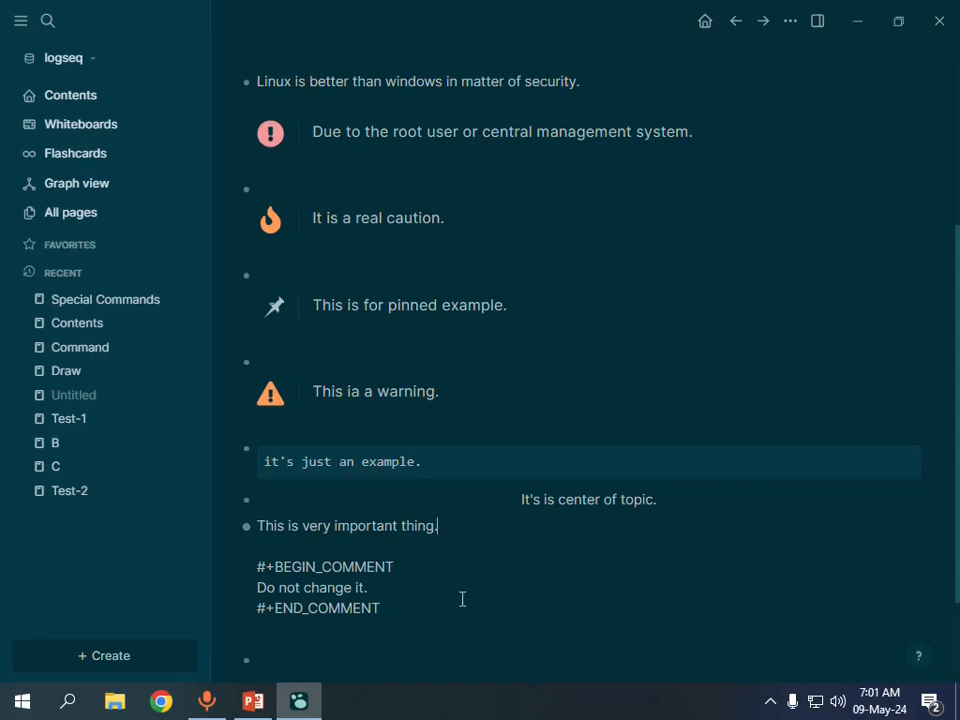
{"action": "left_click", "coordinate": [388, 594]}
{"action": "left_click", "coordinate": [393, 613]}
{"action": "key", "text": "Return"}
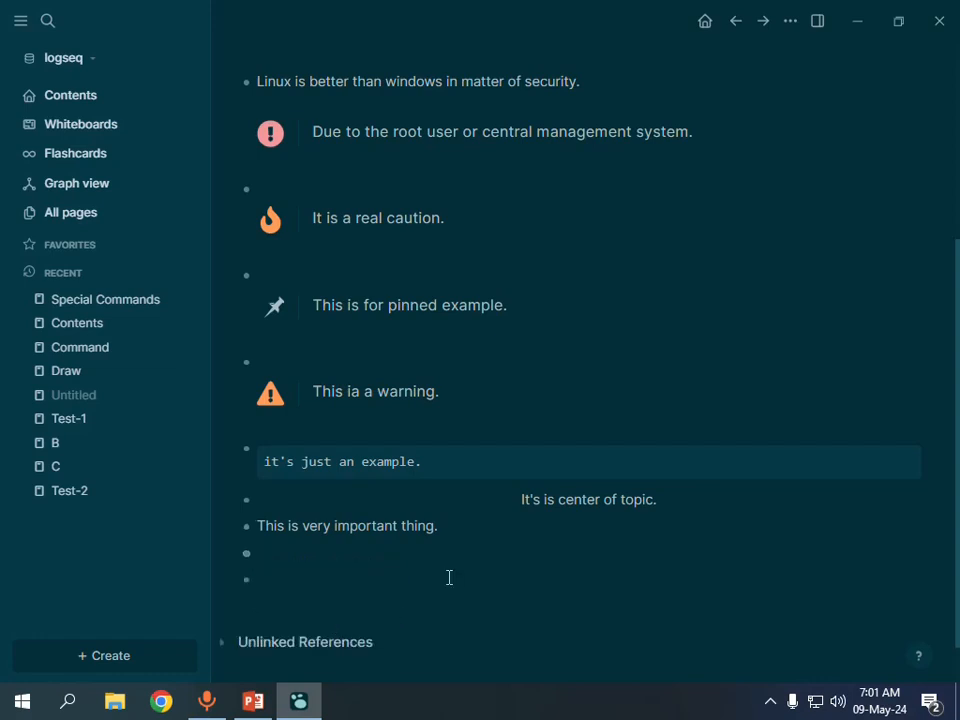
Review the inserted special command blocks on the Special Commands page, from the Note block down to the last block.
{"action": "scroll", "coordinate": [449, 577], "scroll_direction": "up", "scroll_amount": 3}
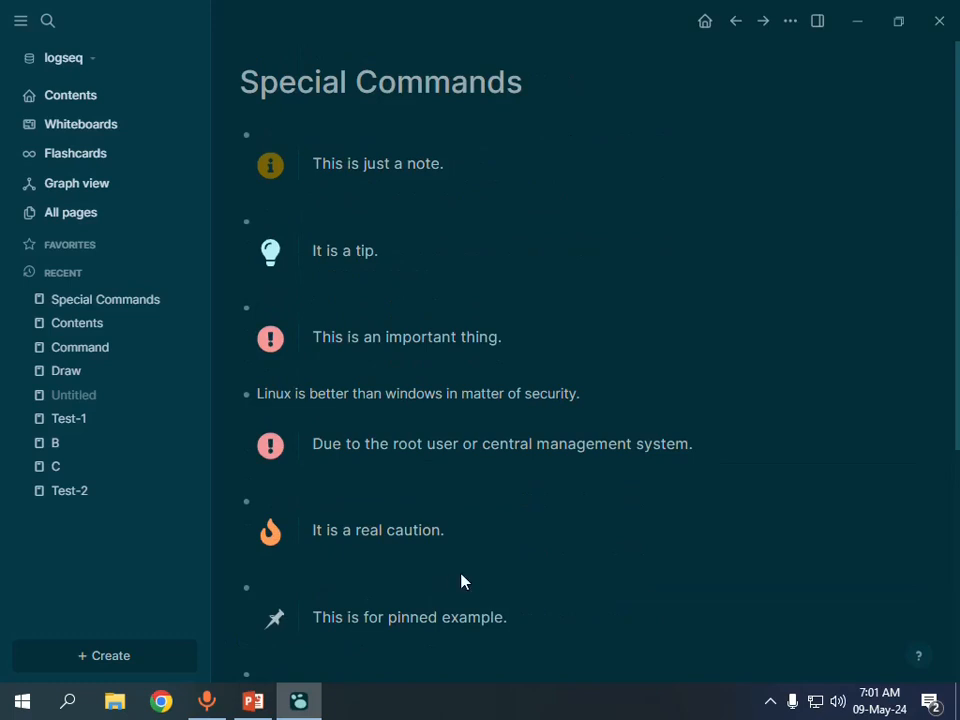
{"action": "scroll", "coordinate": [461, 581], "scroll_direction": "down", "scroll_amount": 5}
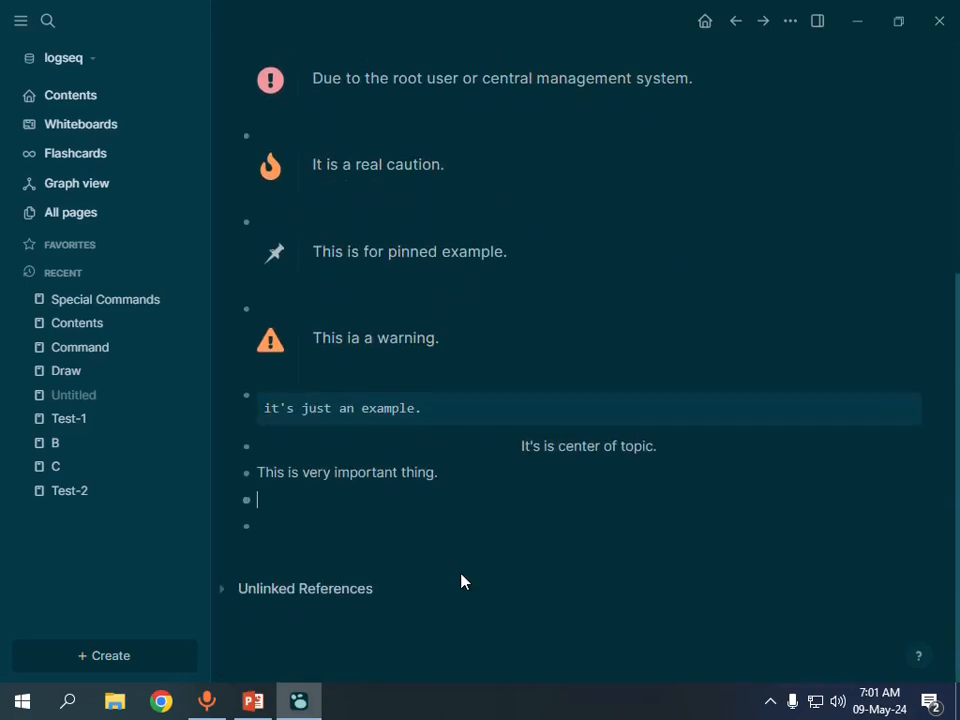
{"action": "scroll", "coordinate": [461, 581], "scroll_direction": "up", "scroll_amount": 5}
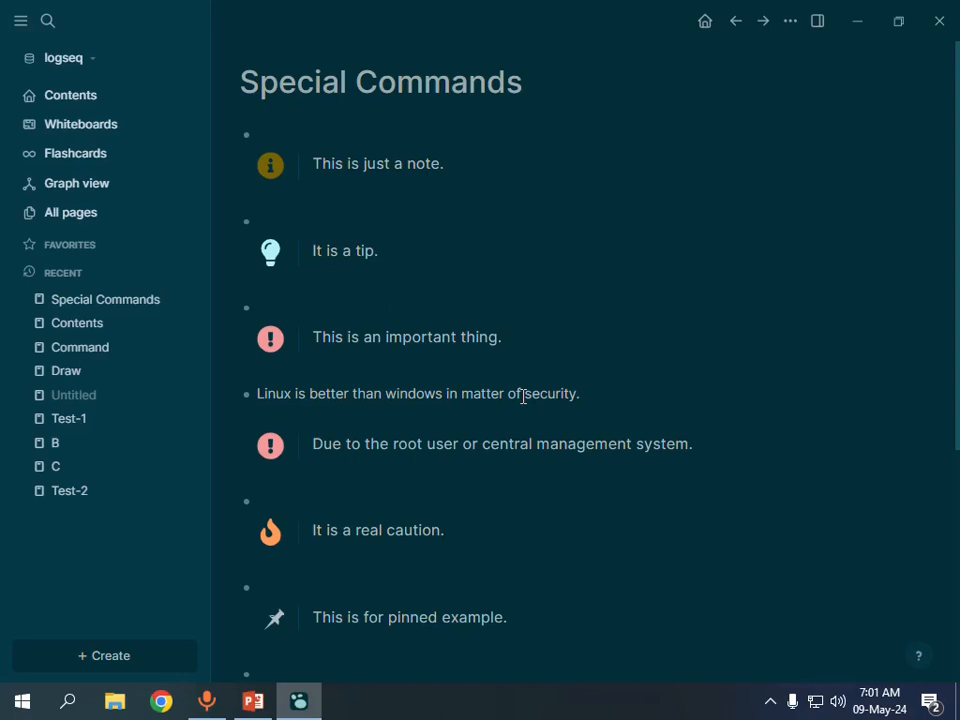
{"action": "scroll", "coordinate": [523, 397], "scroll_direction": "down", "scroll_amount": 3}
{"action": "scroll", "coordinate": [523, 397], "scroll_direction": "down", "scroll_amount": 1}
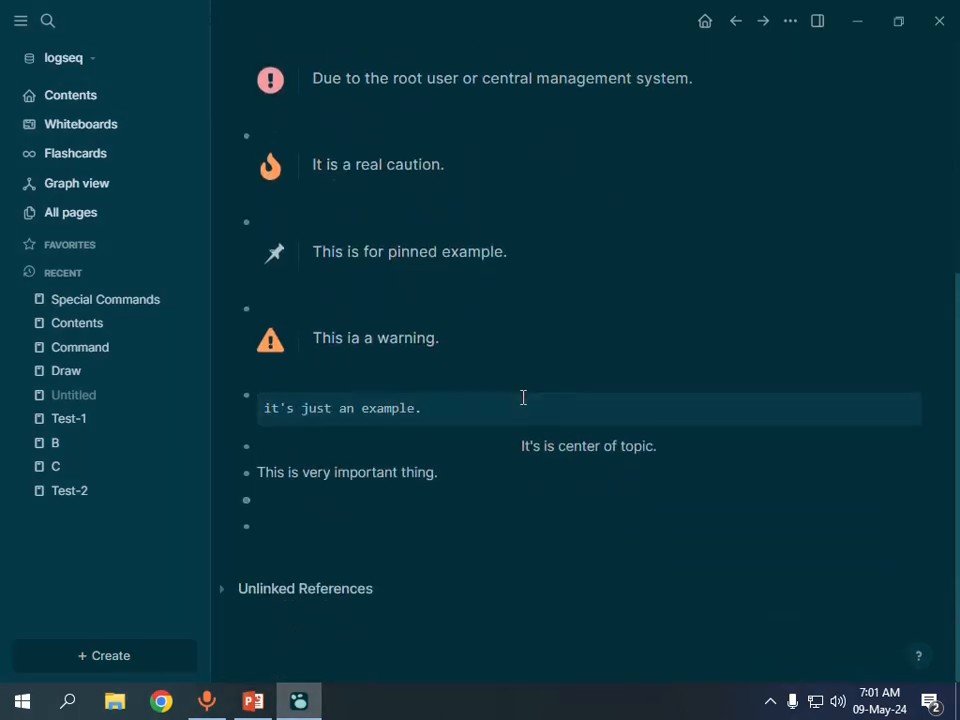
{"action": "scroll", "coordinate": [630, 360], "scroll_direction": "up", "scroll_amount": 2}
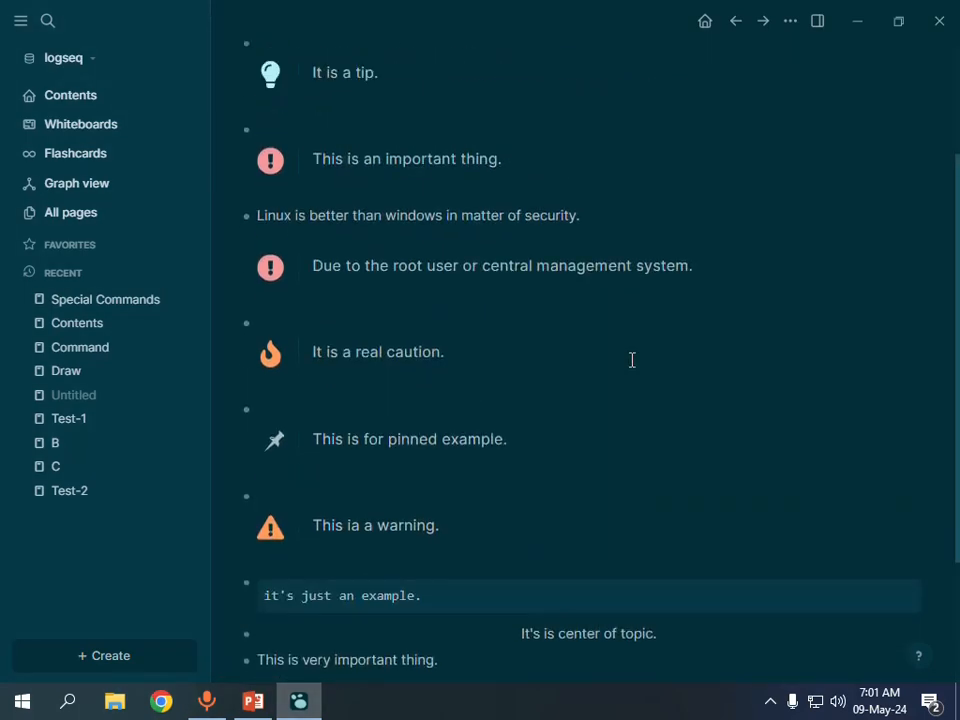
{"action": "scroll", "coordinate": [612, 373], "scroll_direction": "up", "scroll_amount": 1}
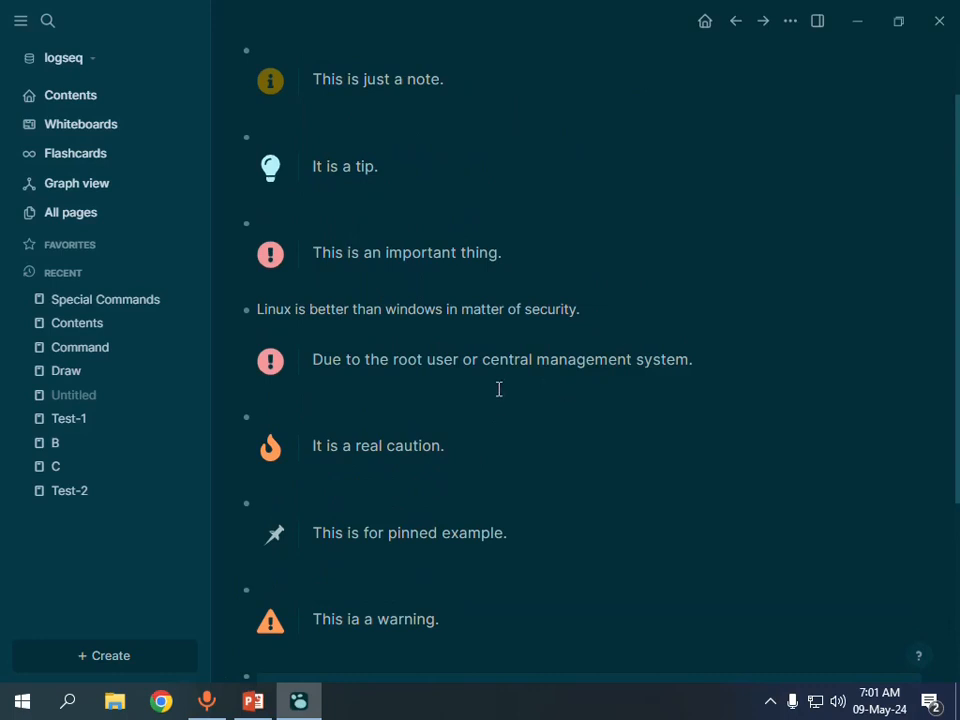
{"action": "scroll", "coordinate": [497, 395], "scroll_direction": "down", "scroll_amount": 3}
{"action": "scroll", "coordinate": [565, 384], "scroll_direction": "up", "scroll_amount": 3}
{"action": "scroll", "coordinate": [531, 360], "scroll_direction": "down", "scroll_amount": 2}
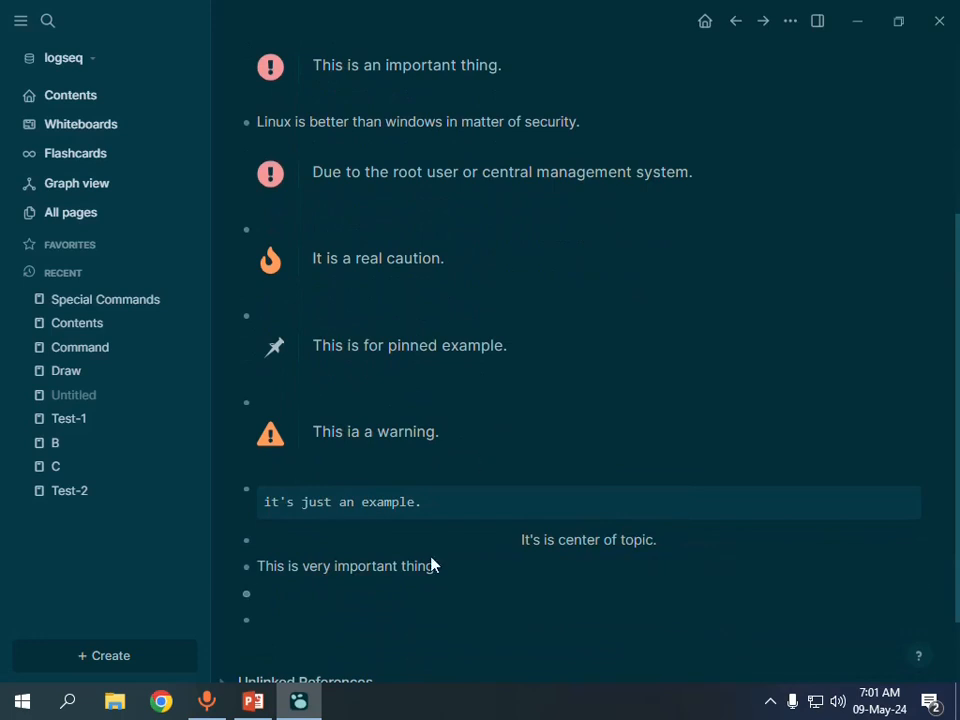
Minimize Logseq to reveal the desktop and open the screen recorder's Recording Toolbar.
{"action": "left_click", "coordinate": [770, 706]}
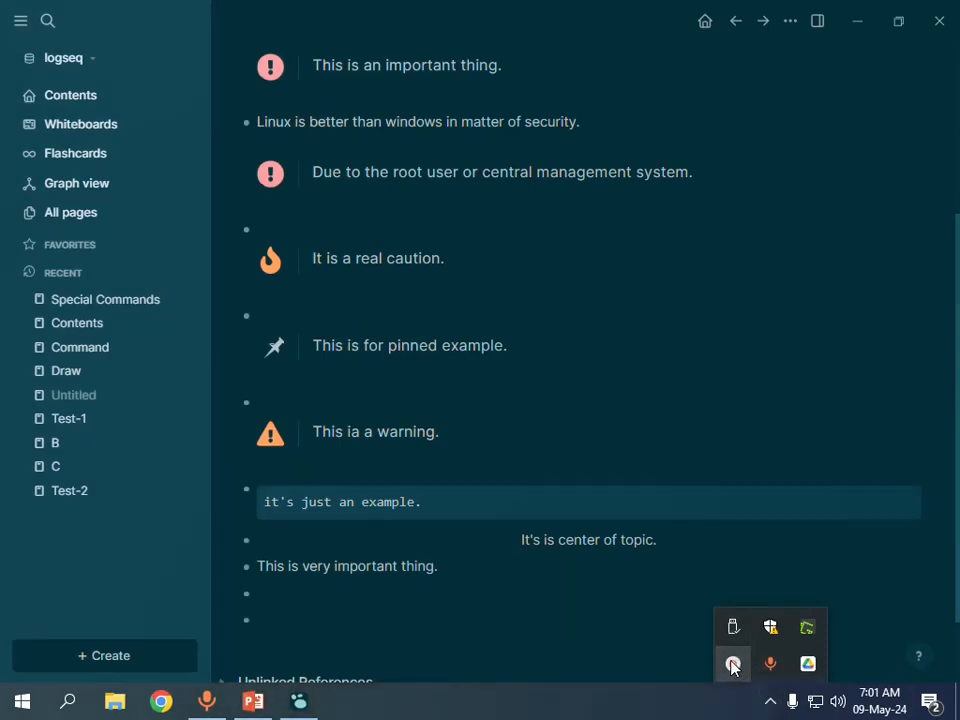
{"action": "left_click", "coordinate": [859, 22]}
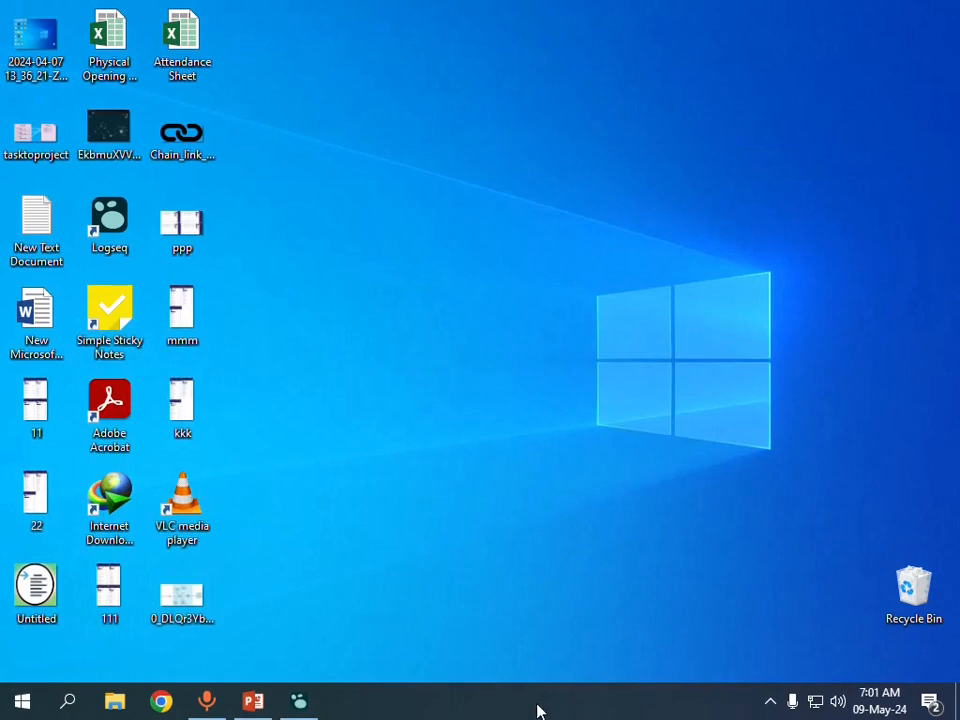
{"action": "left_click", "coordinate": [766, 701]}
{"action": "left_click", "coordinate": [735, 664]}
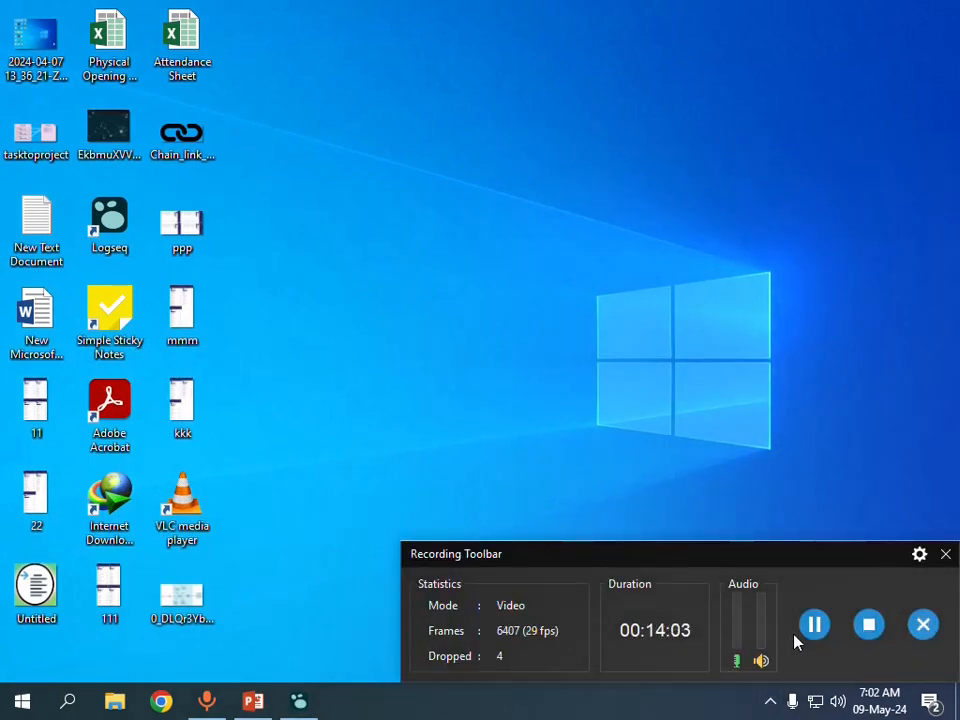